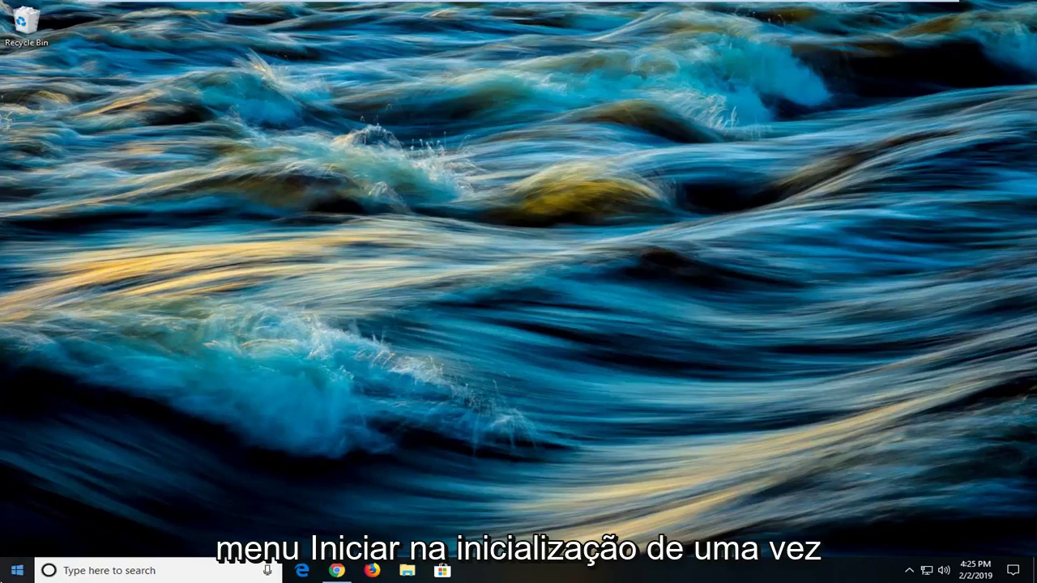
Search the Start menu for 'troubleshoot' and open the Troubleshoot settings page
click(4, 570)
text(s)
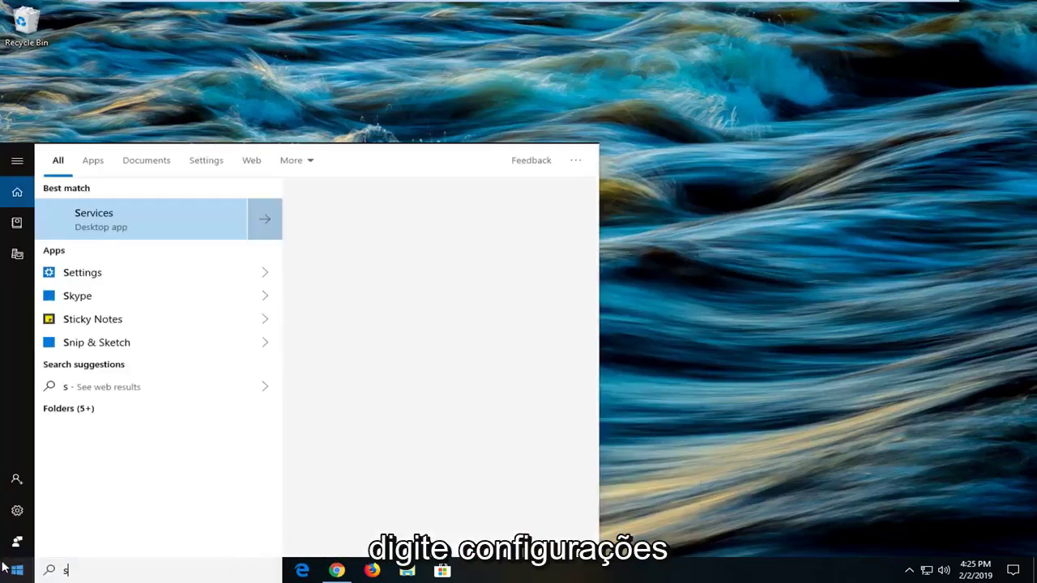
text(ettings)
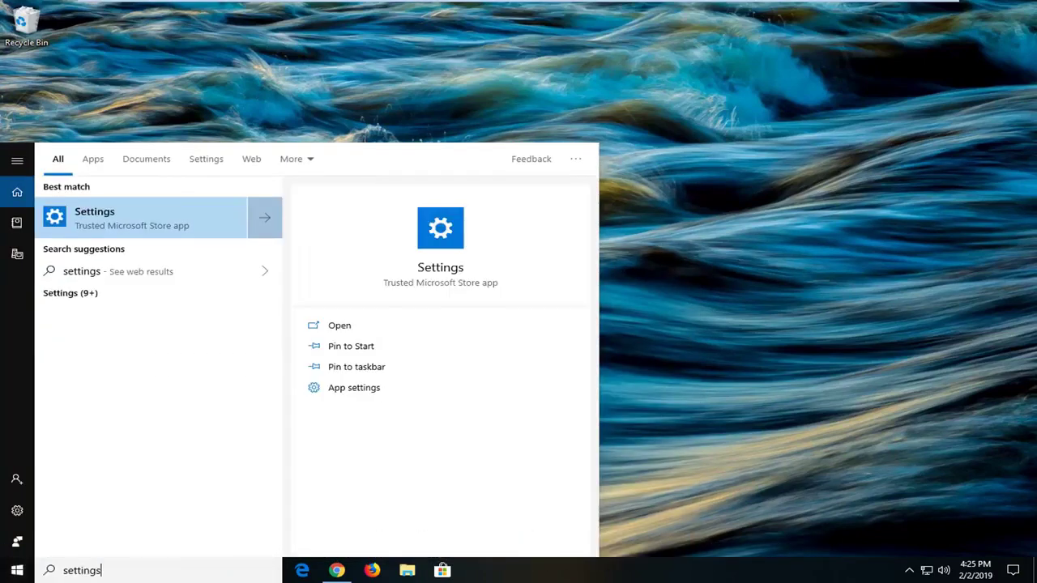
key(ctrl+a)
text(troubleshoot)
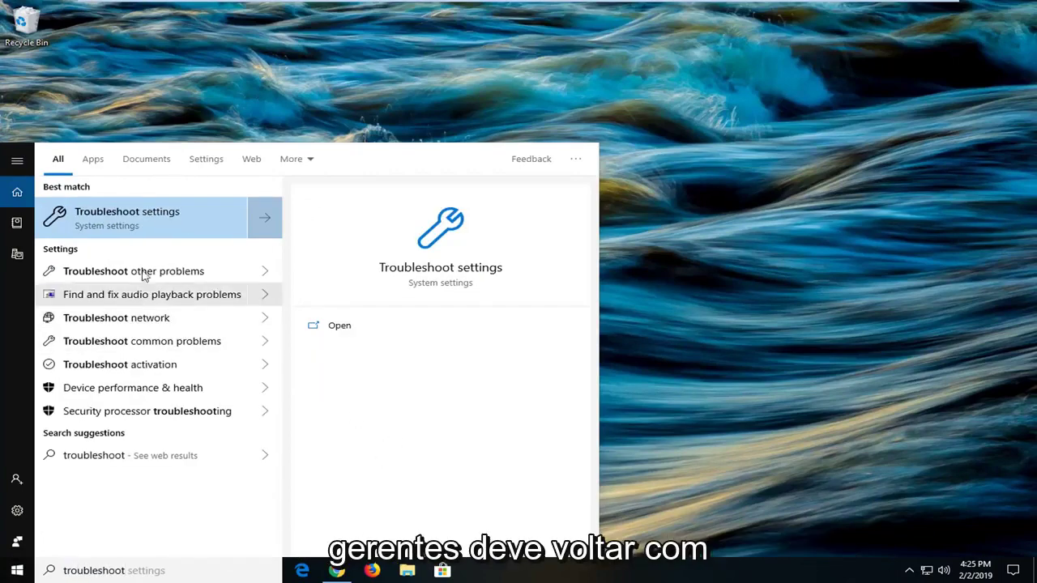
click(133, 221)
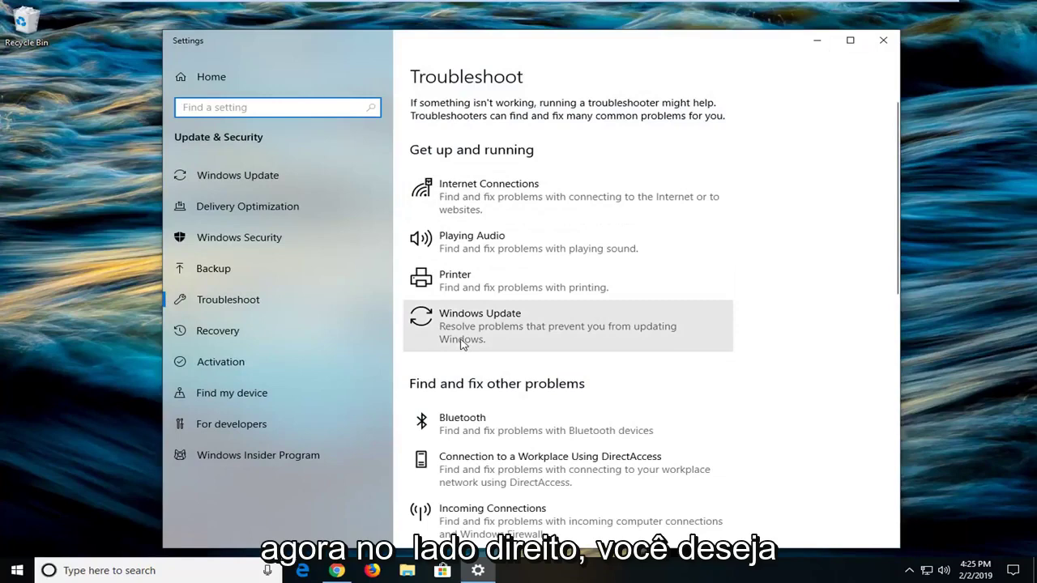
Run the Windows Update troubleshooter past its pending-restart warning, then close it
click(546, 338)
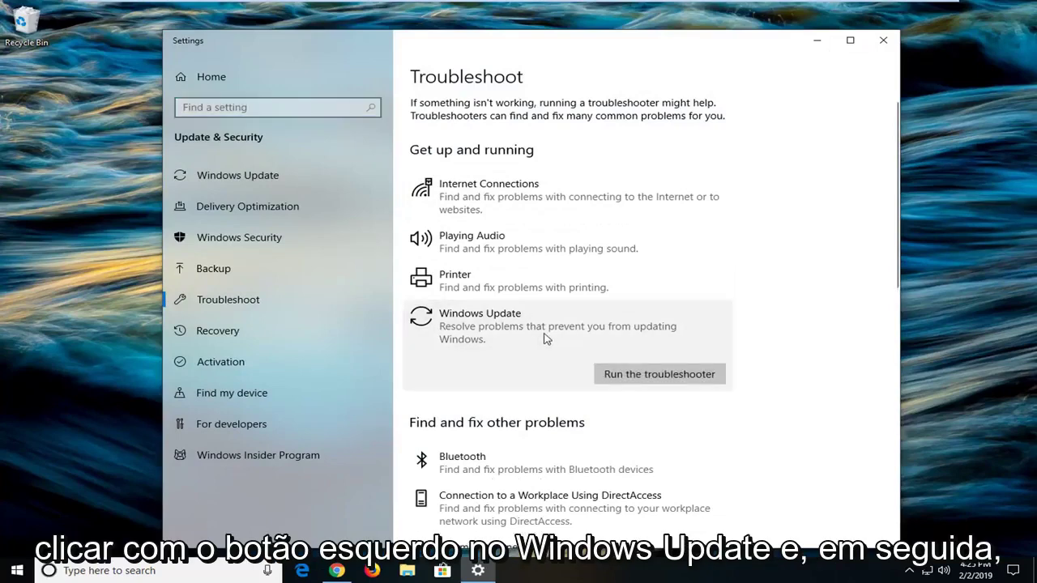
click(624, 376)
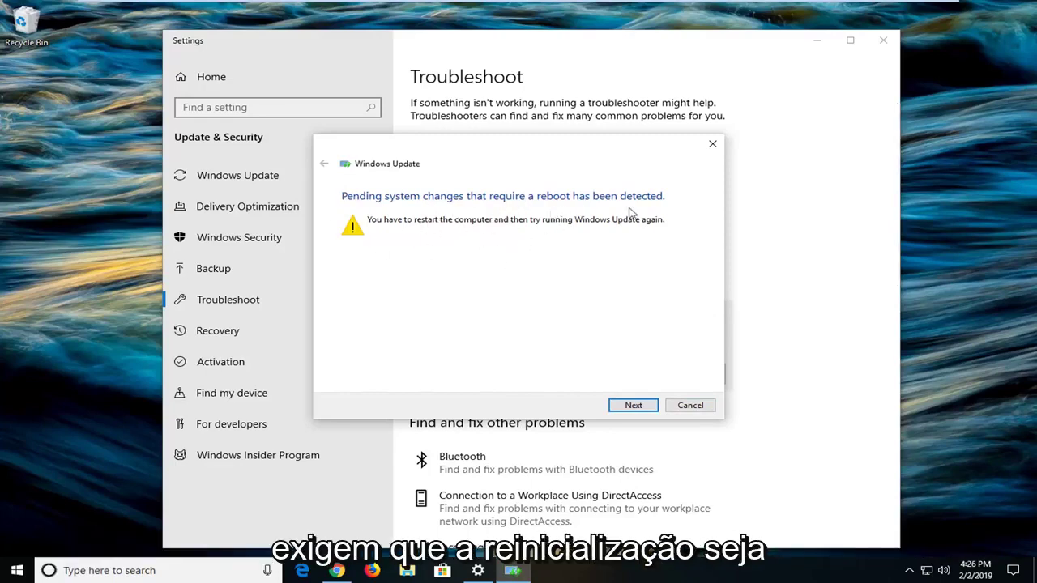
click(626, 407)
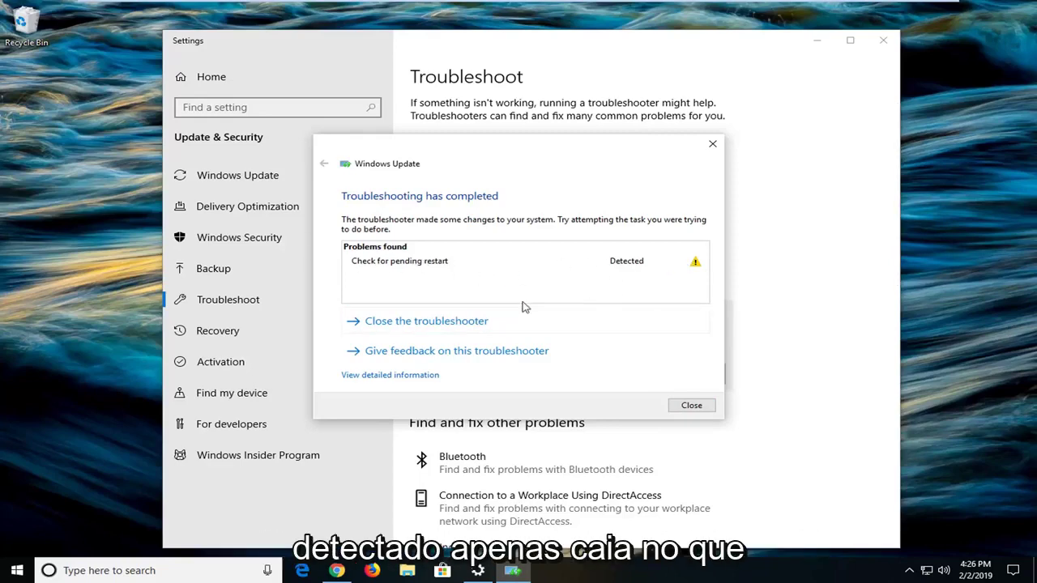
click(688, 405)
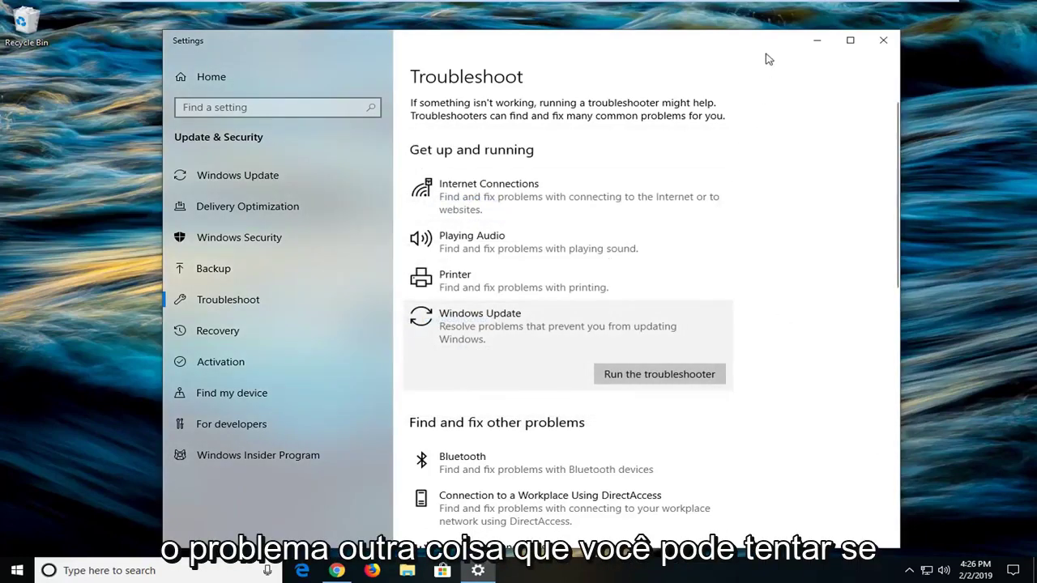
Close Settings and launch Registry Editor as administrator from a 'regedit' Start search
click(883, 40)
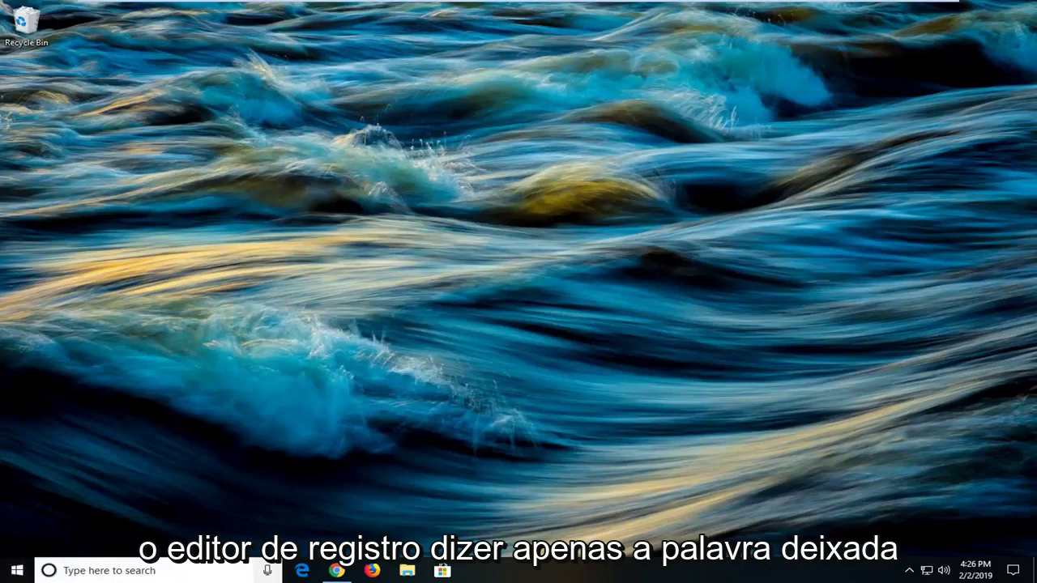
click(28, 574)
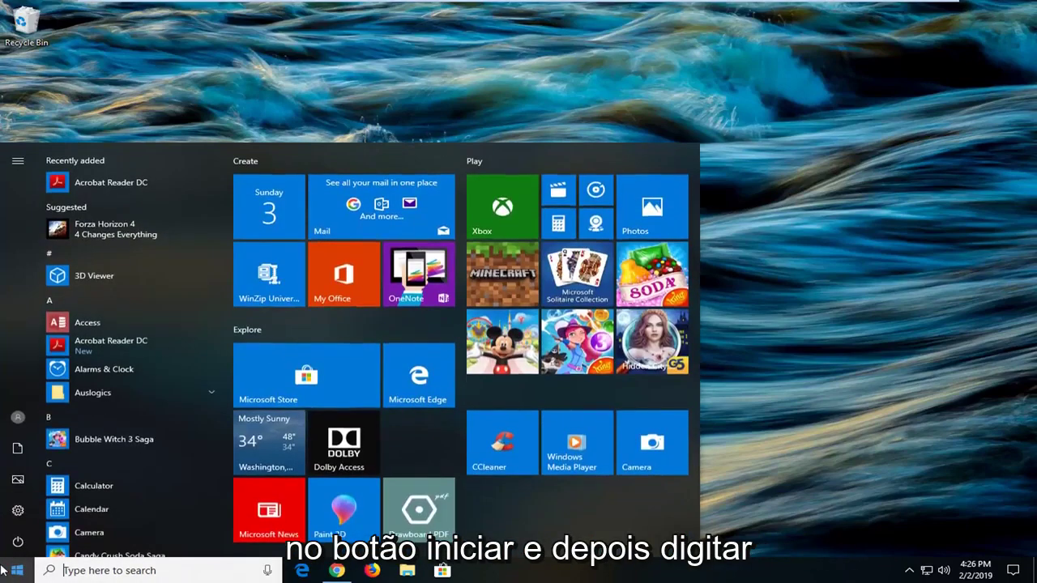
text(regedit)
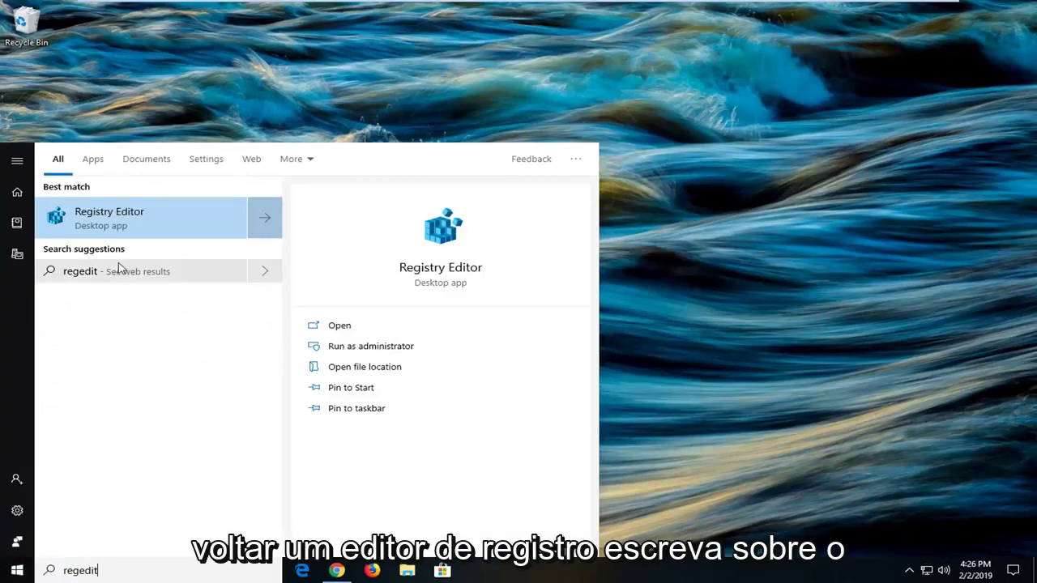
right_click(119, 225)
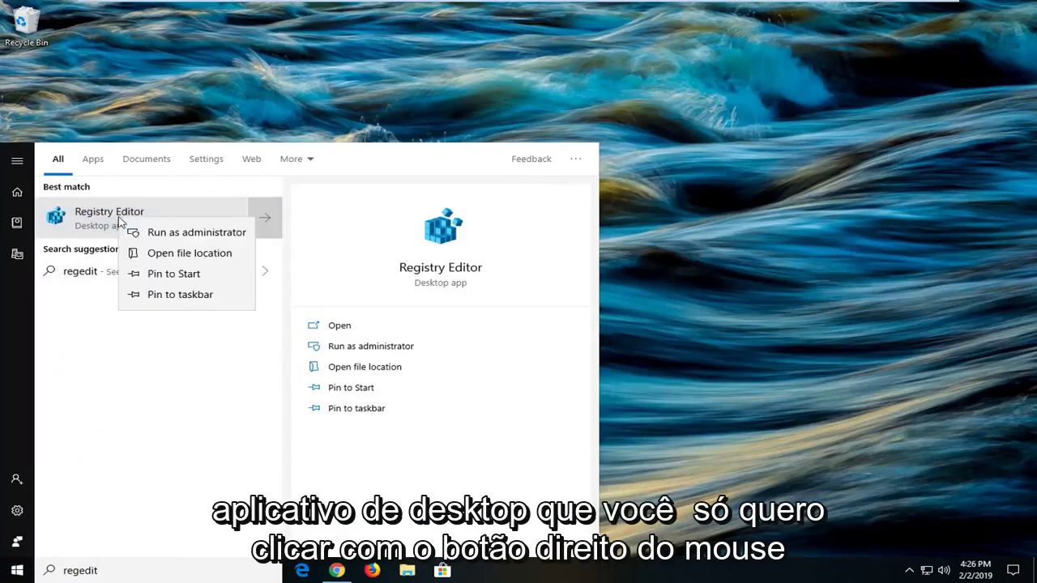
click(165, 234)
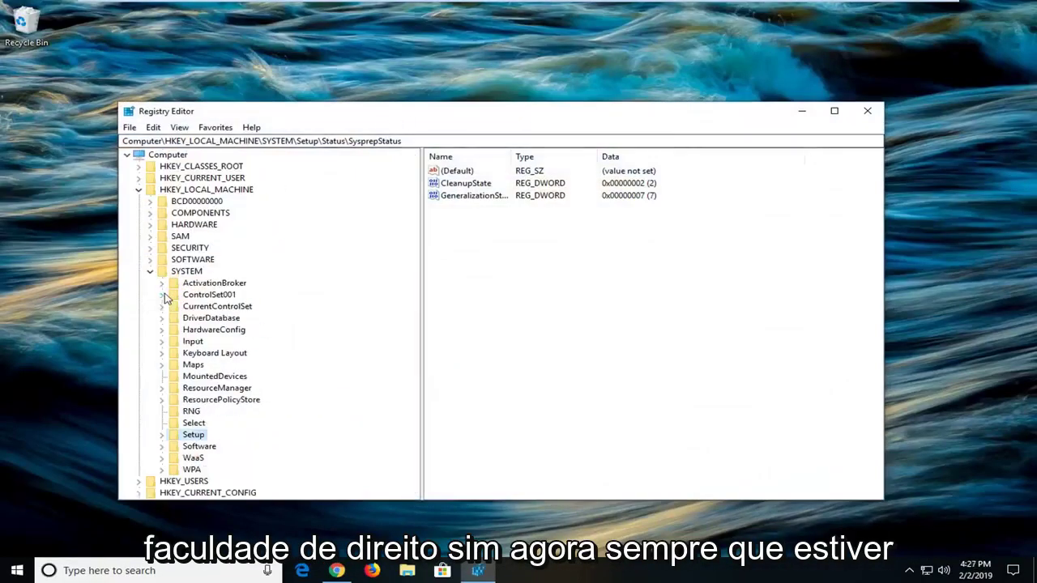
Collapse SYSTEM and HKEY_LOCAL_MACHINE and select the Computer root
click(150, 272)
click(138, 190)
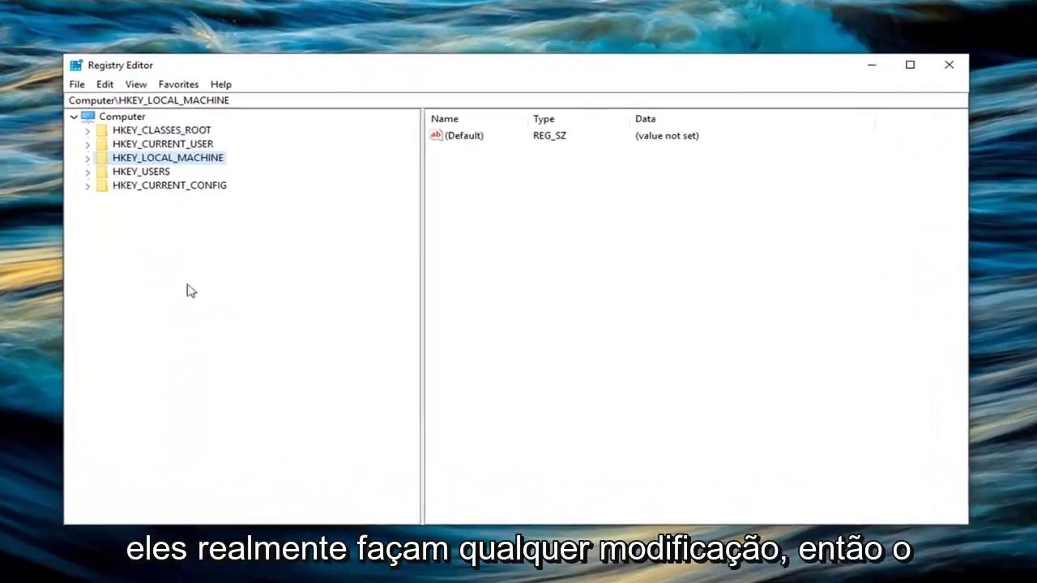
click(120, 118)
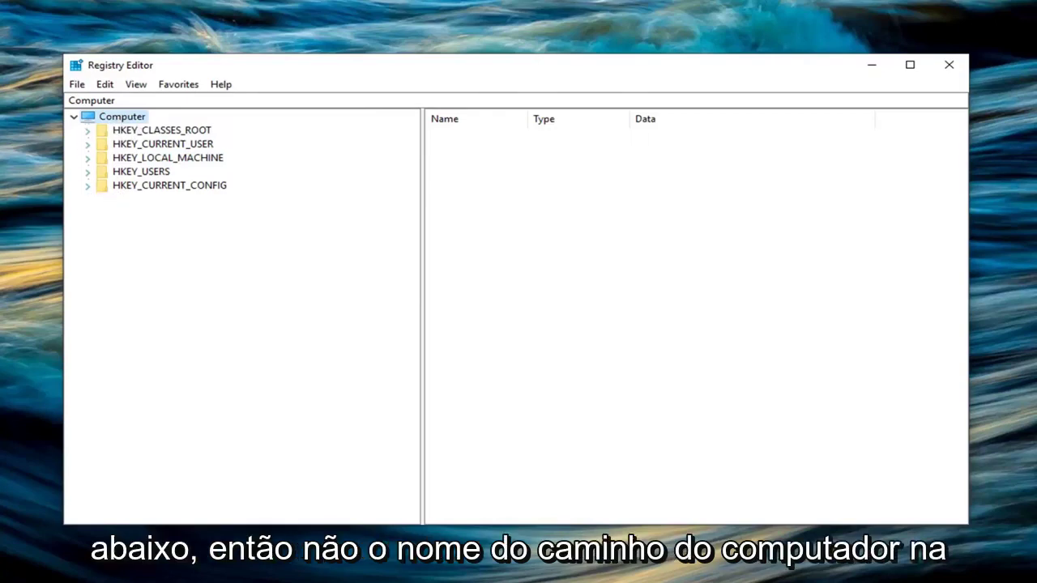
click(91, 100)
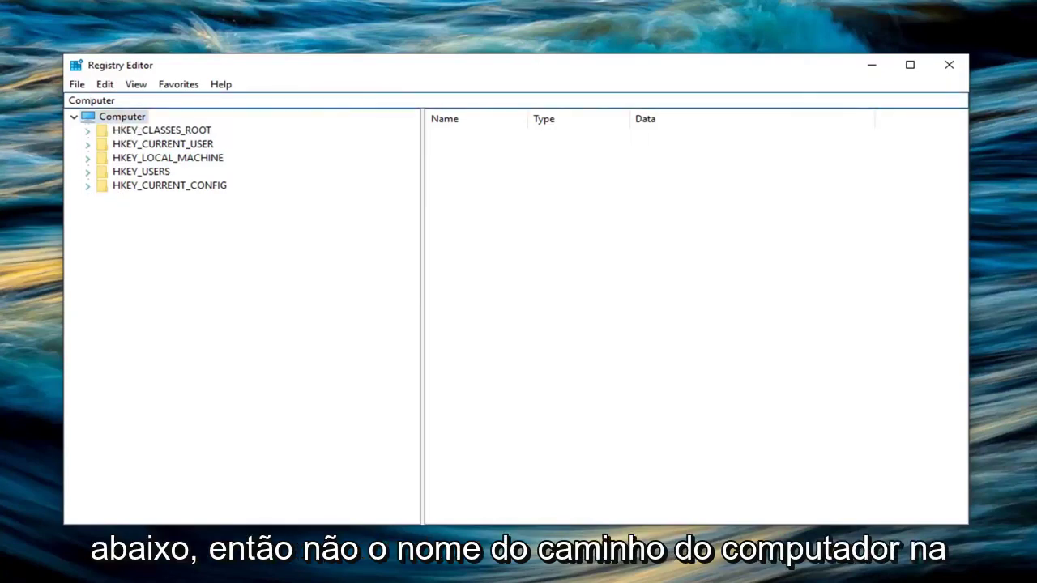
click(112, 121)
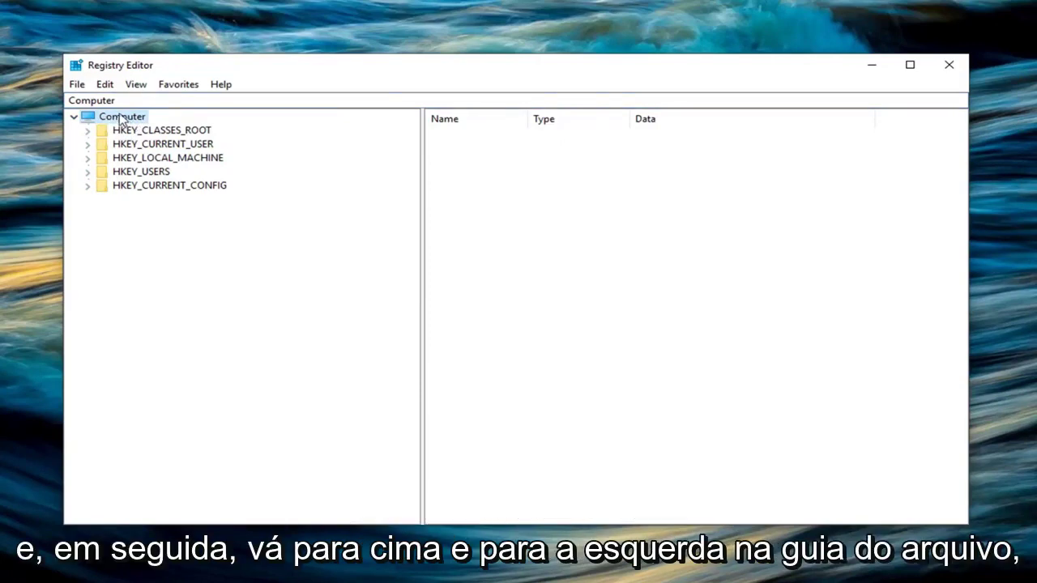
Start a File > Export of the whole registry, then cancel it
click(76, 86)
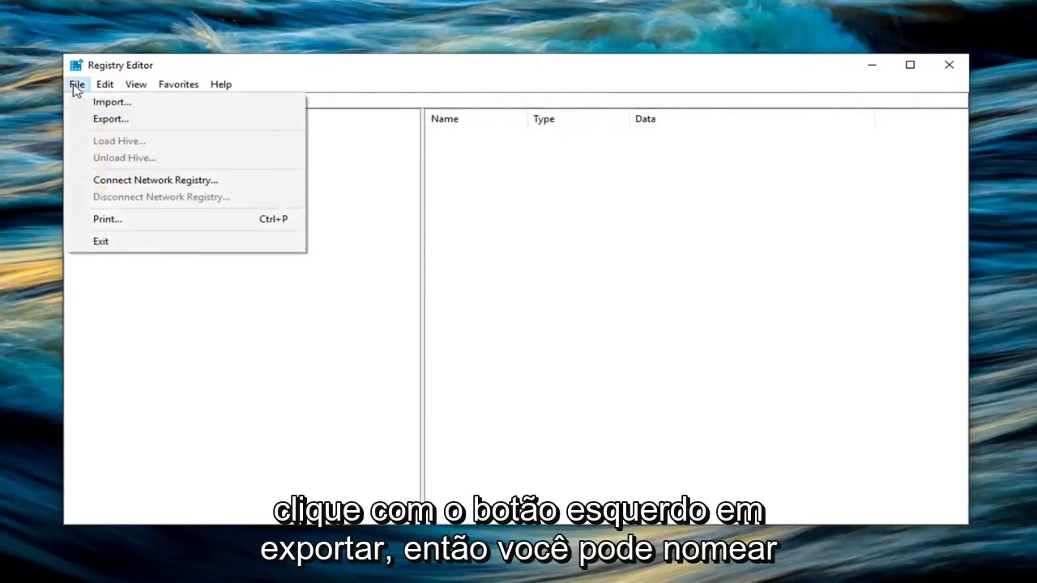
click(106, 120)
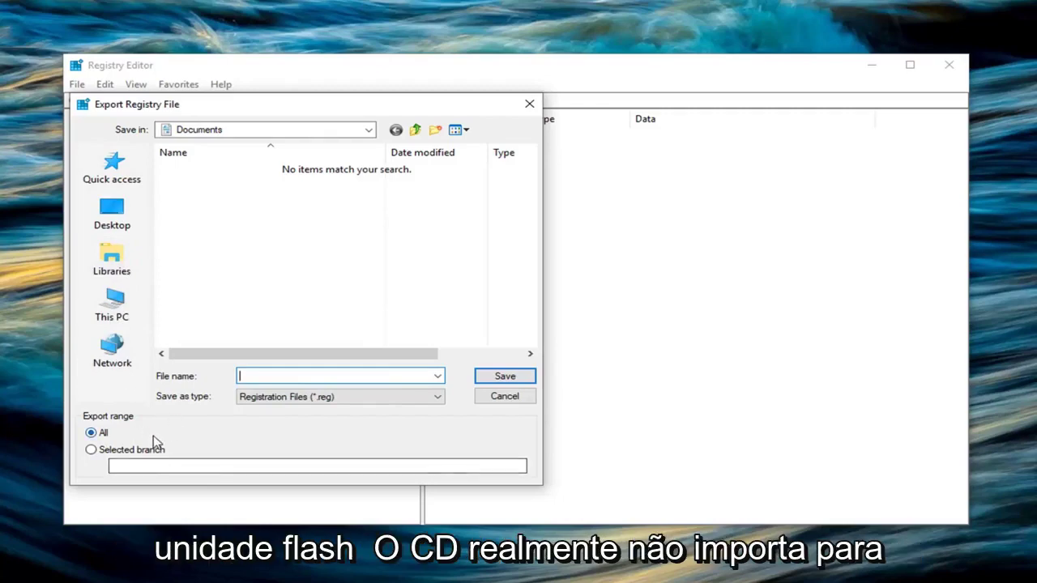
click(504, 396)
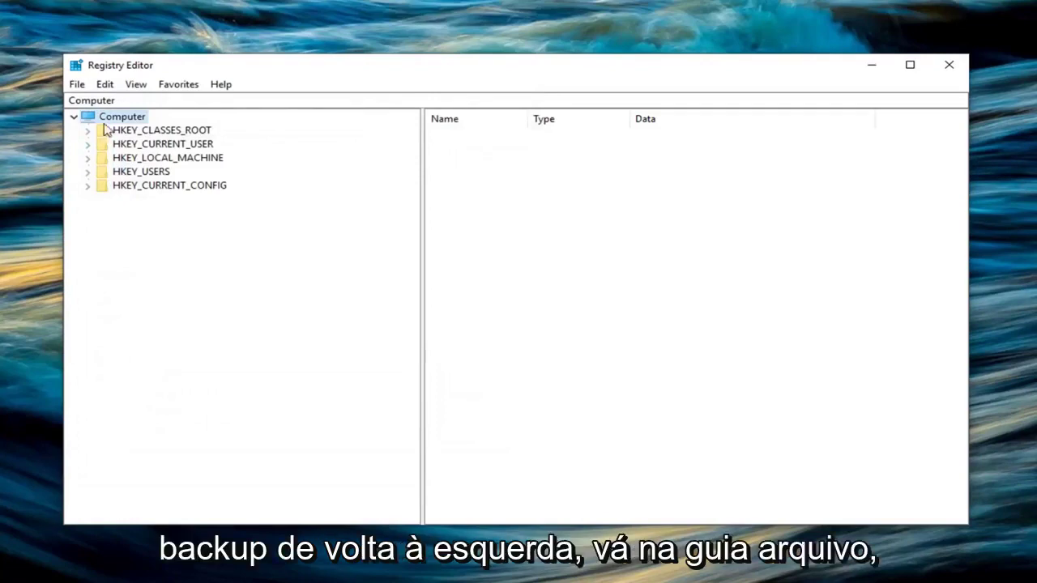
Open File > Import and cancel without importing any registry file
click(79, 87)
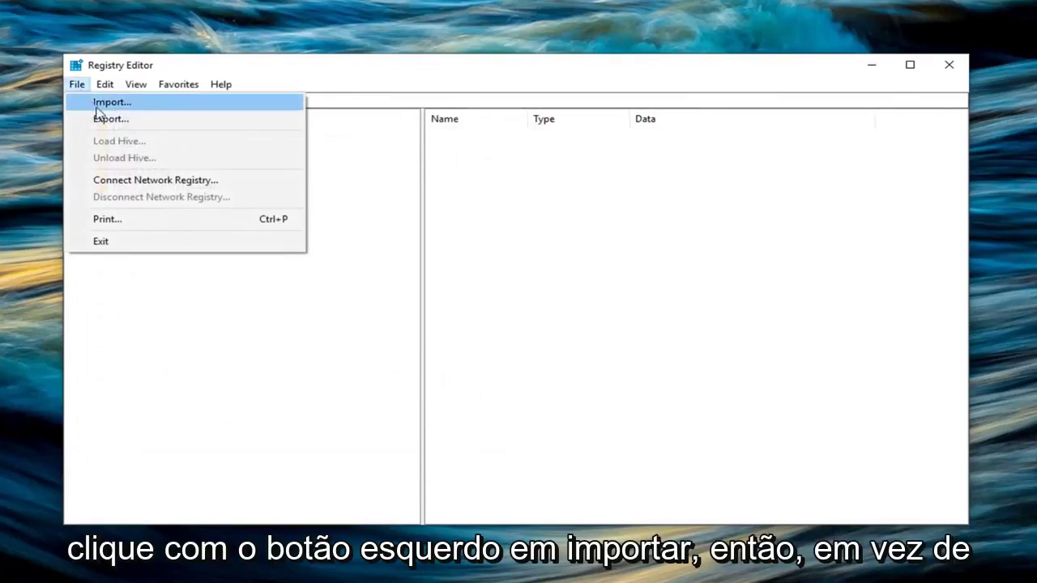
click(112, 104)
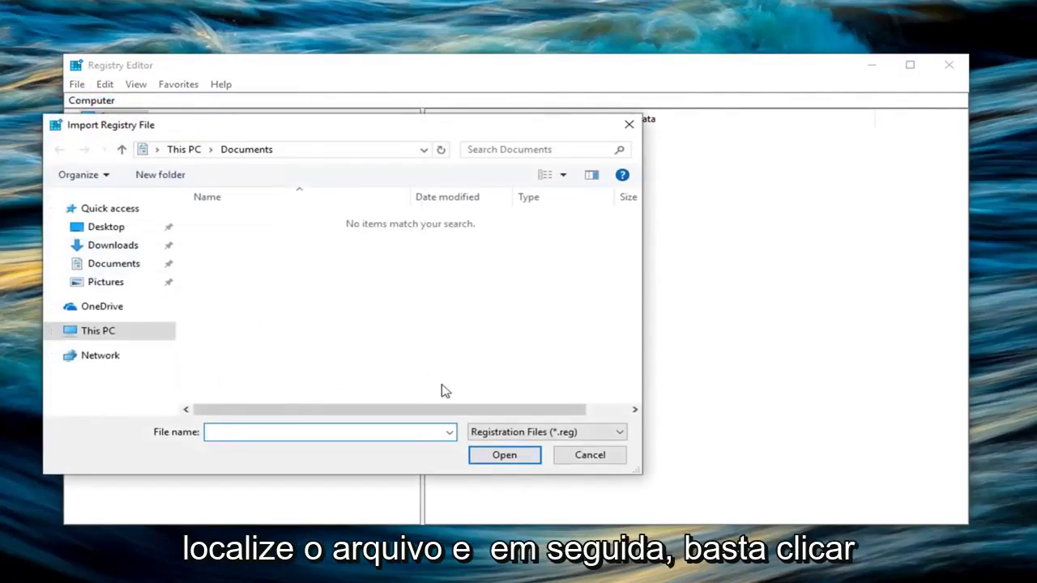
click(585, 459)
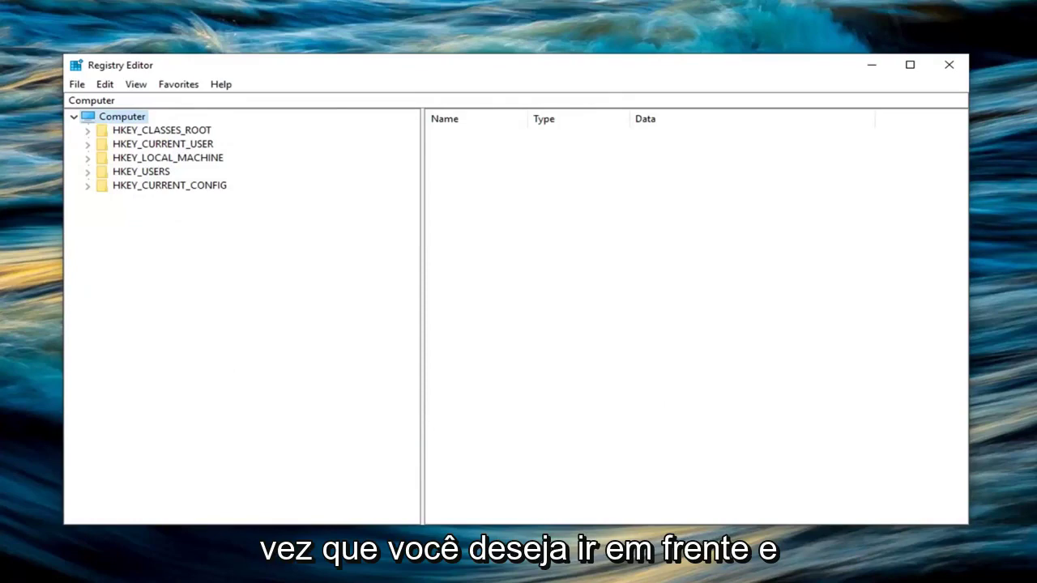
Expand HKEY_LOCAL_MACHINE > SOFTWARE > Microsoft and select the Provisioning key
click(127, 161)
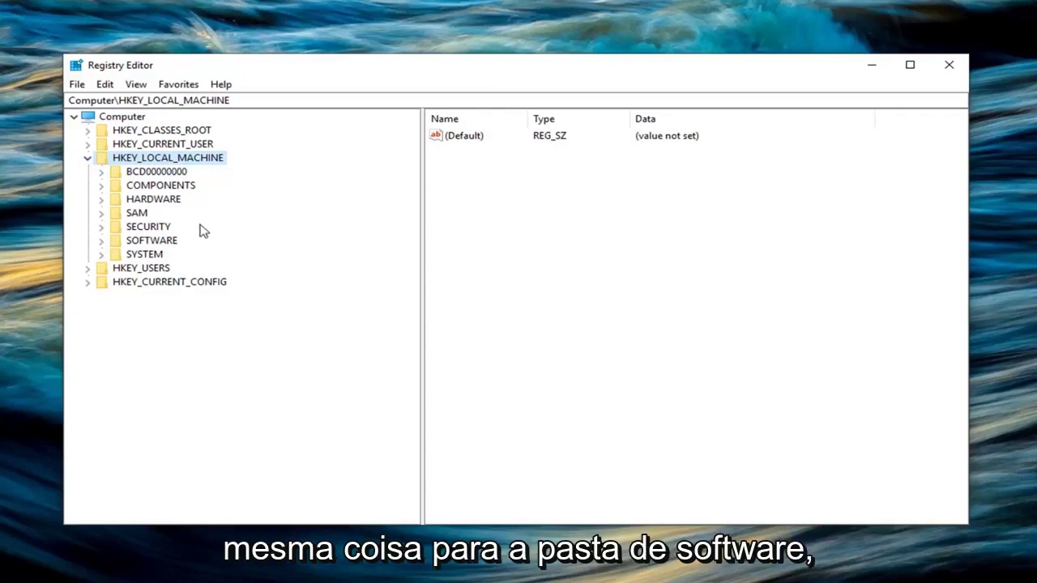
click(102, 240)
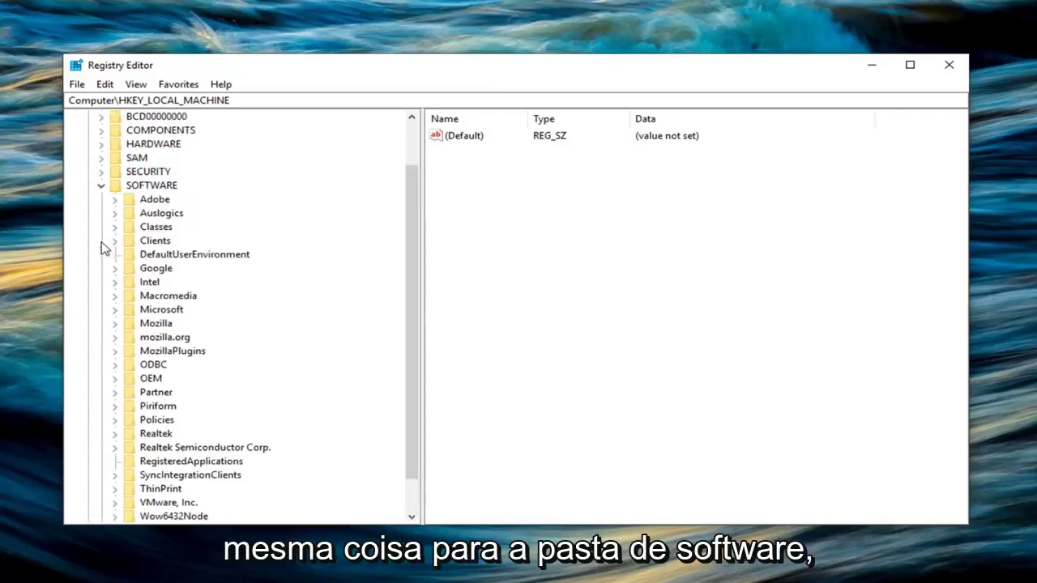
scroll(128, 199, down, 1)
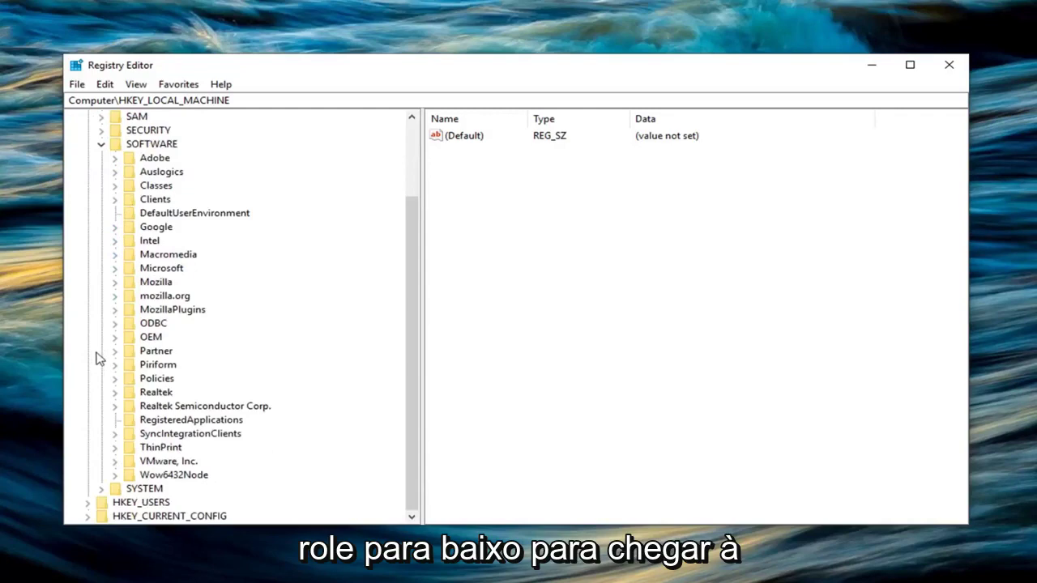
click(115, 269)
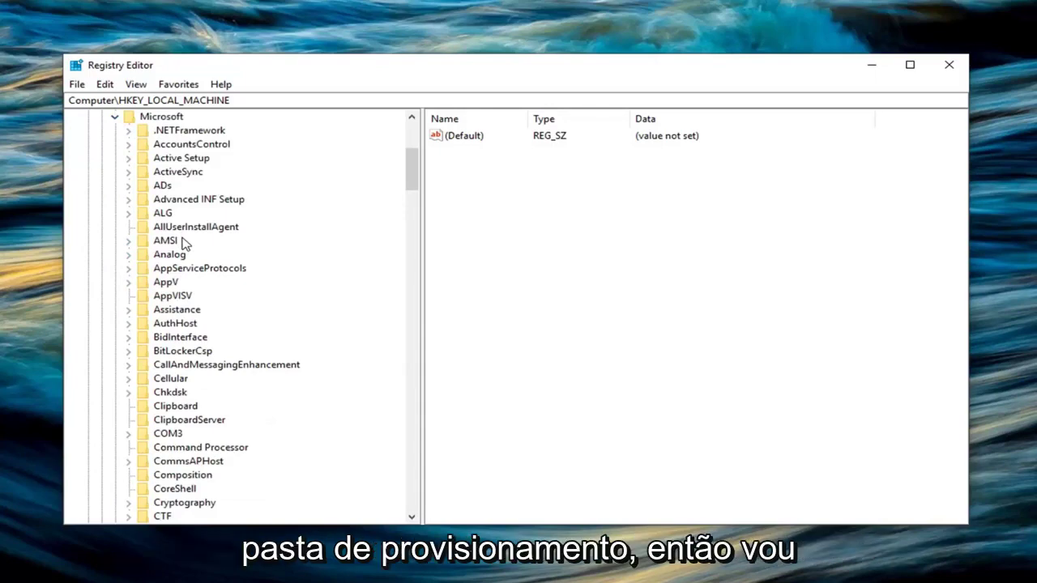
scroll(241, 269, down, 20)
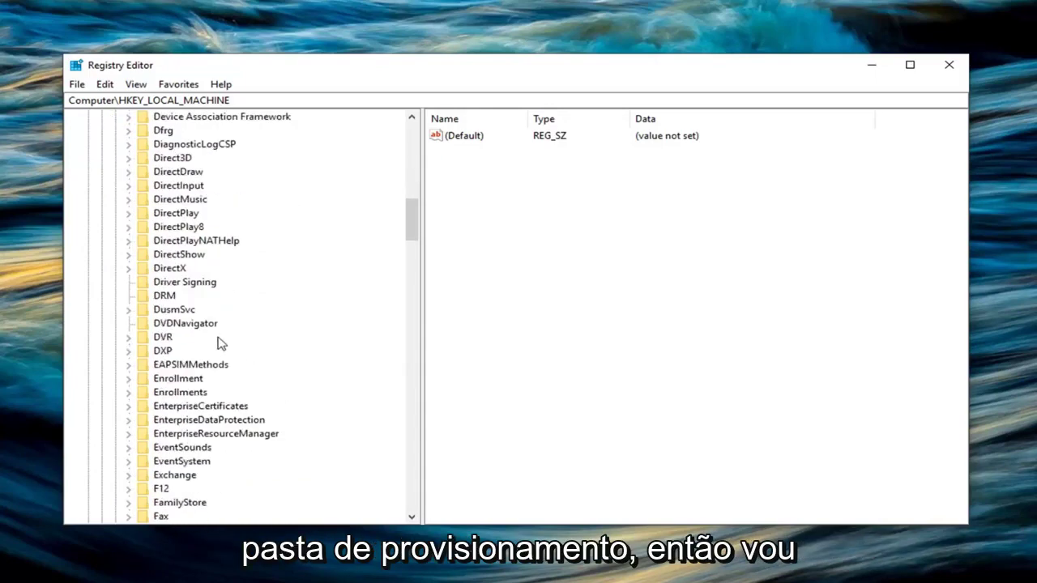
scroll(216, 343, down, 19)
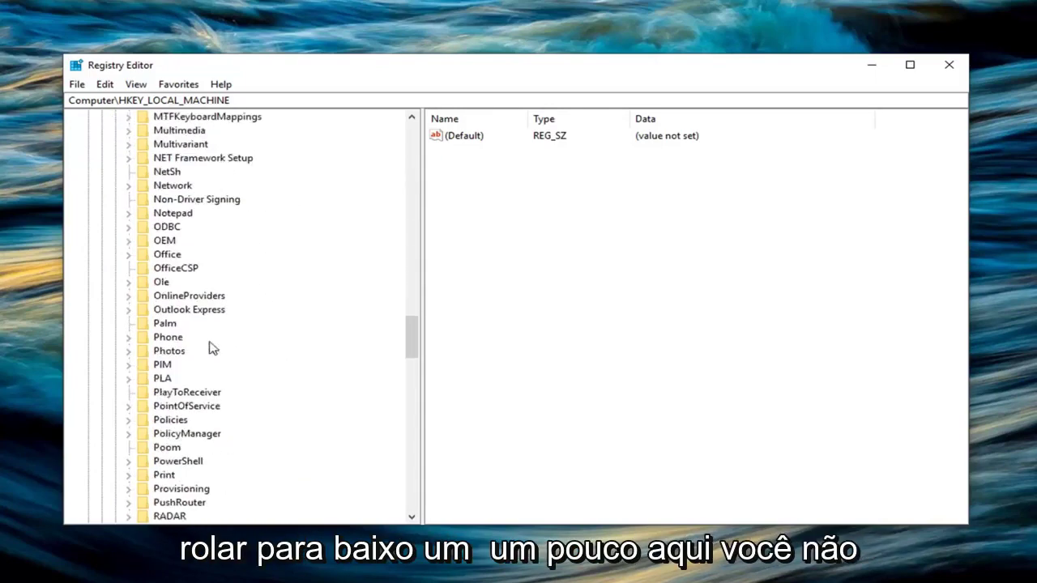
scroll(187, 411, down, 1)
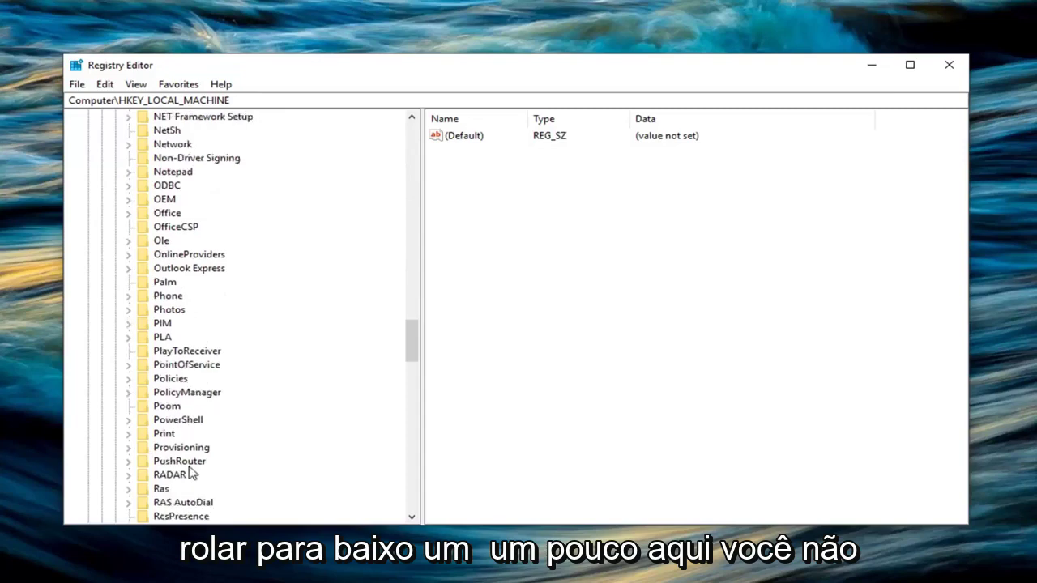
click(183, 448)
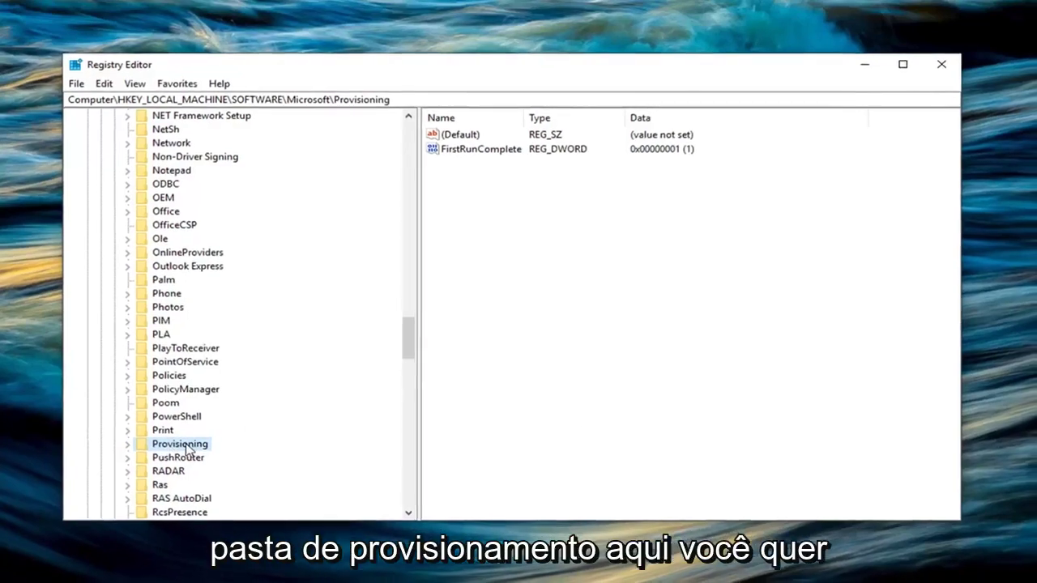
Export the Provisioning key to the Desktop as a registry file named Provisioning
right_click(188, 451)
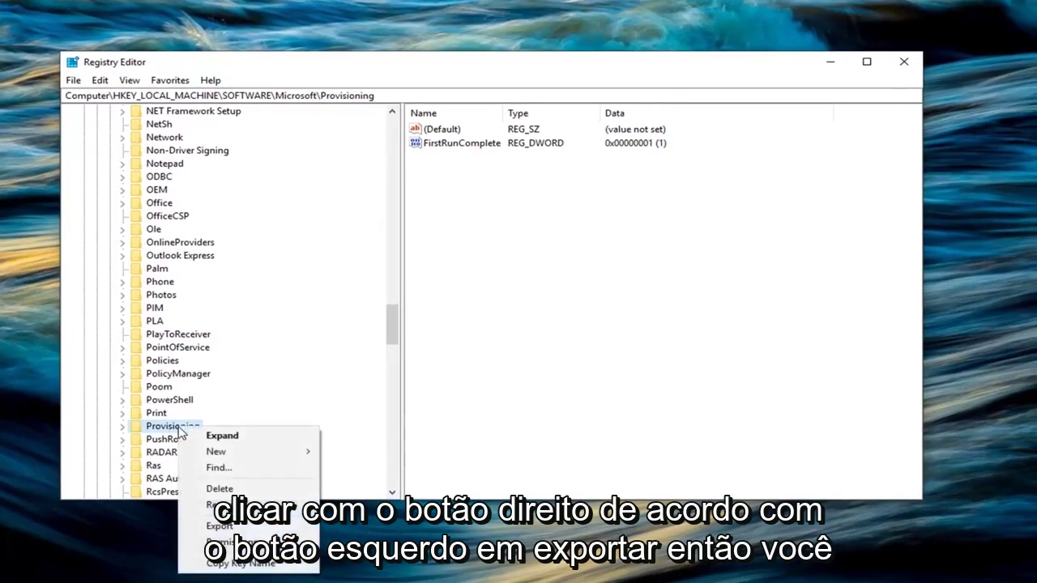
click(219, 526)
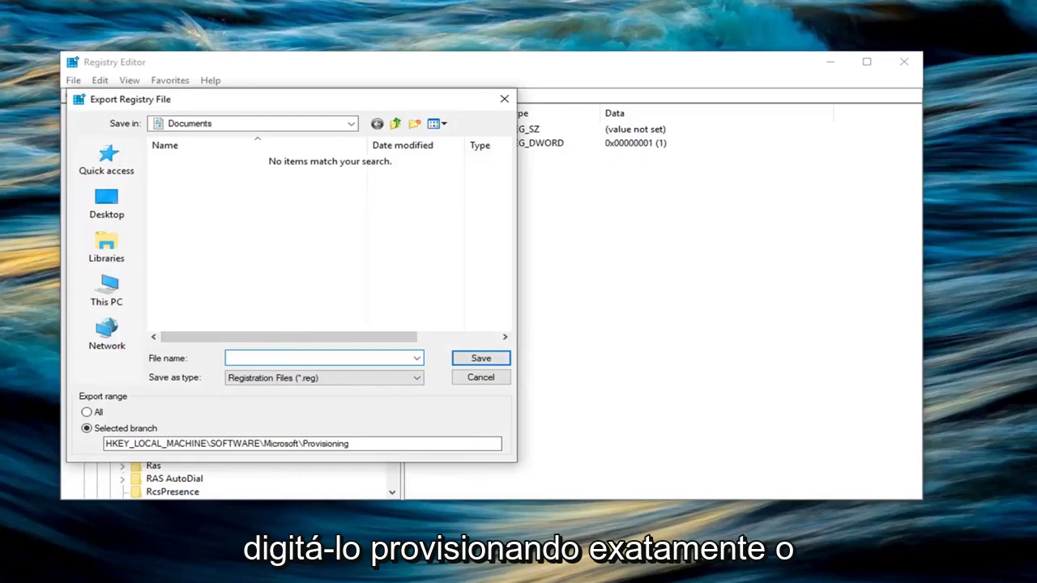
text(rov)
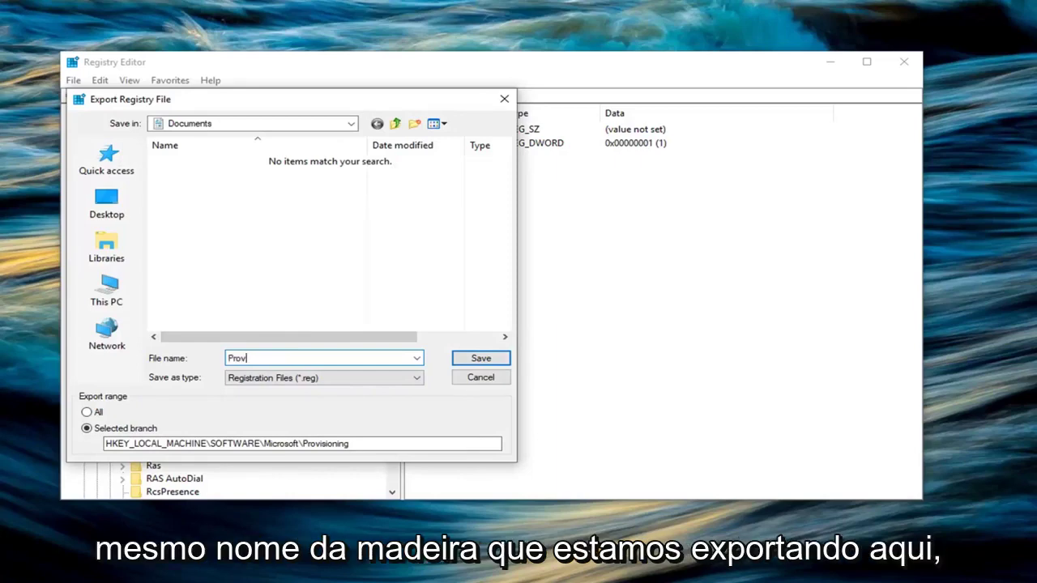
text(isioning)
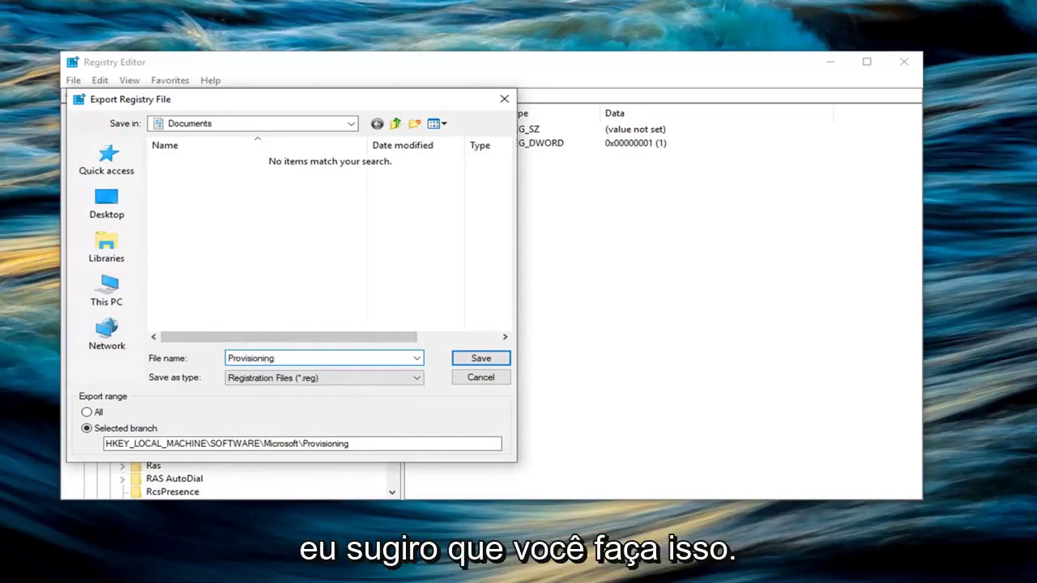
click(96, 202)
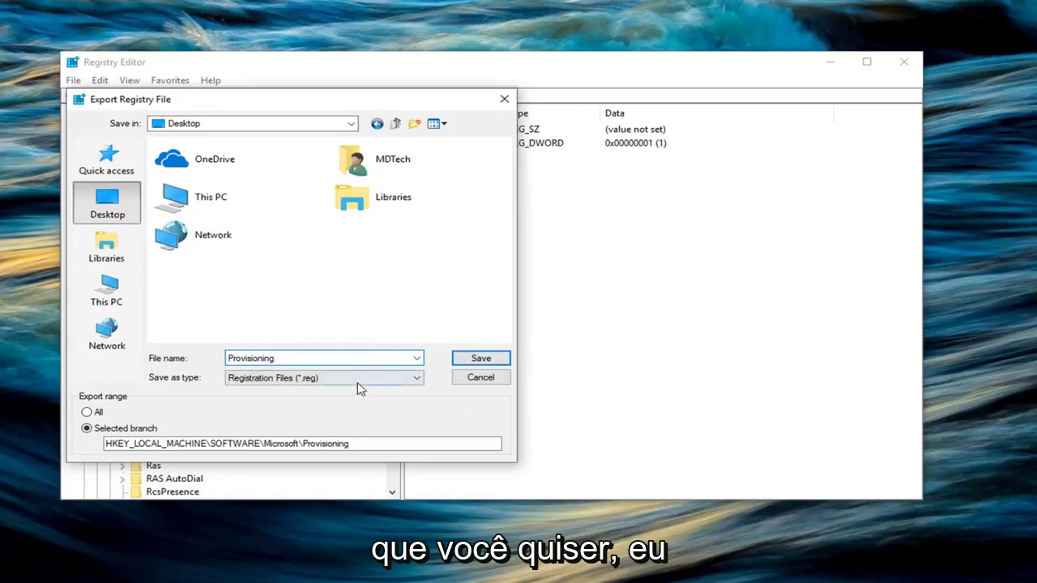
click(233, 359)
click(231, 359)
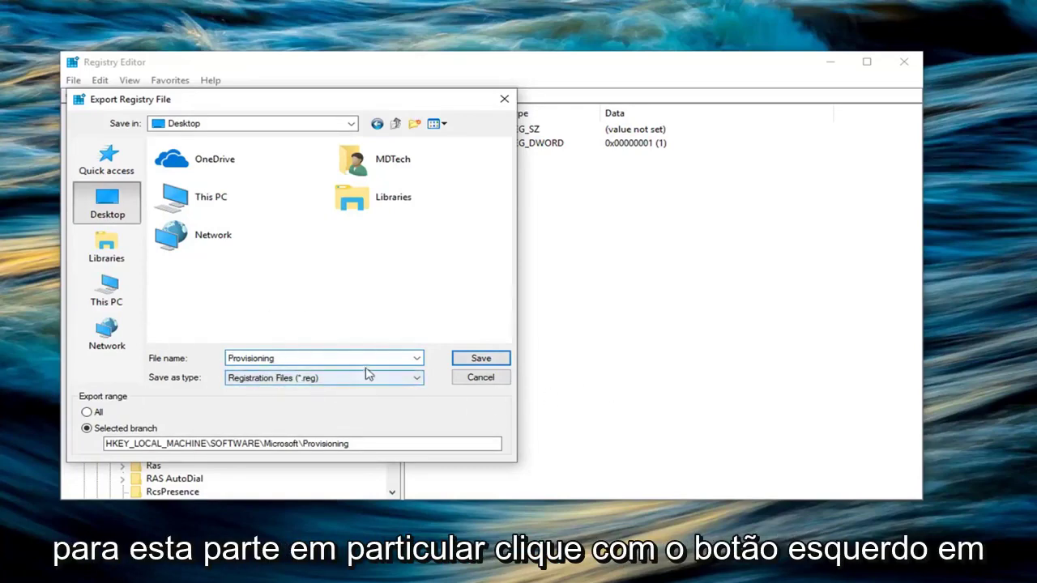
click(470, 358)
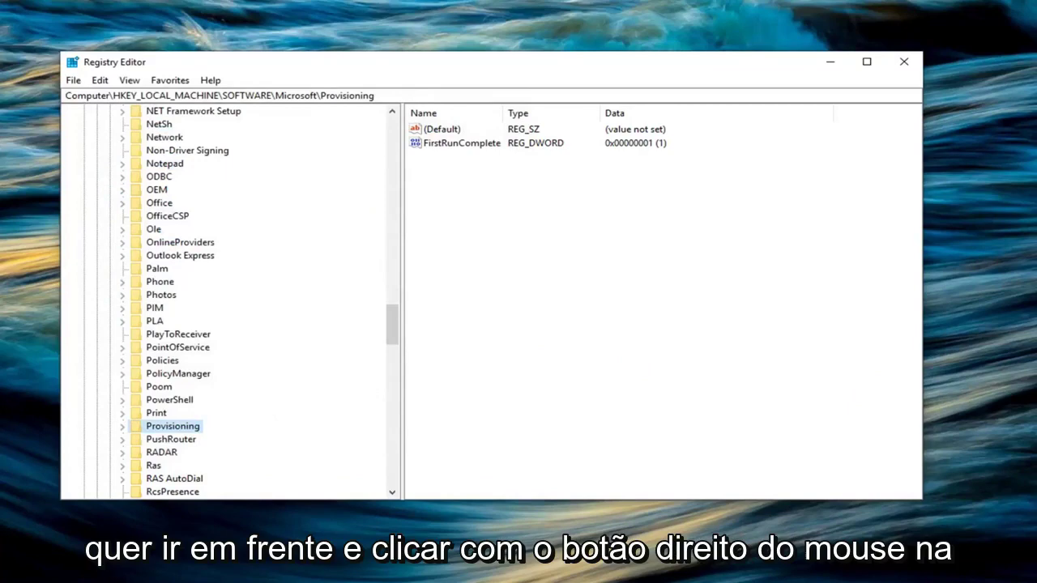
Open Permissions for the Provisioning key and move the dialog to the screen centre
right_click(154, 429)
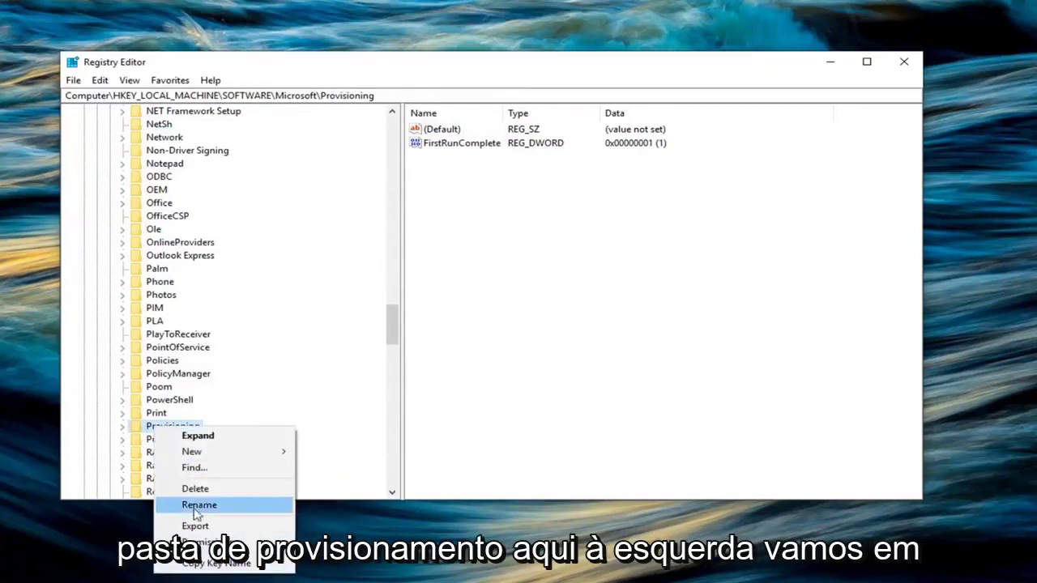
click(201, 543)
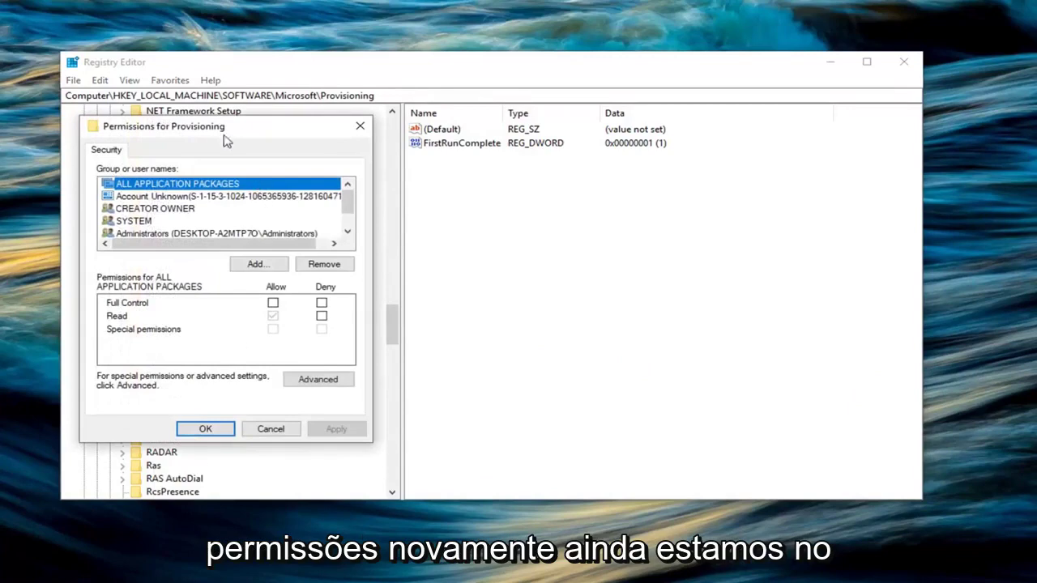
drag(225, 130, 570, 146)
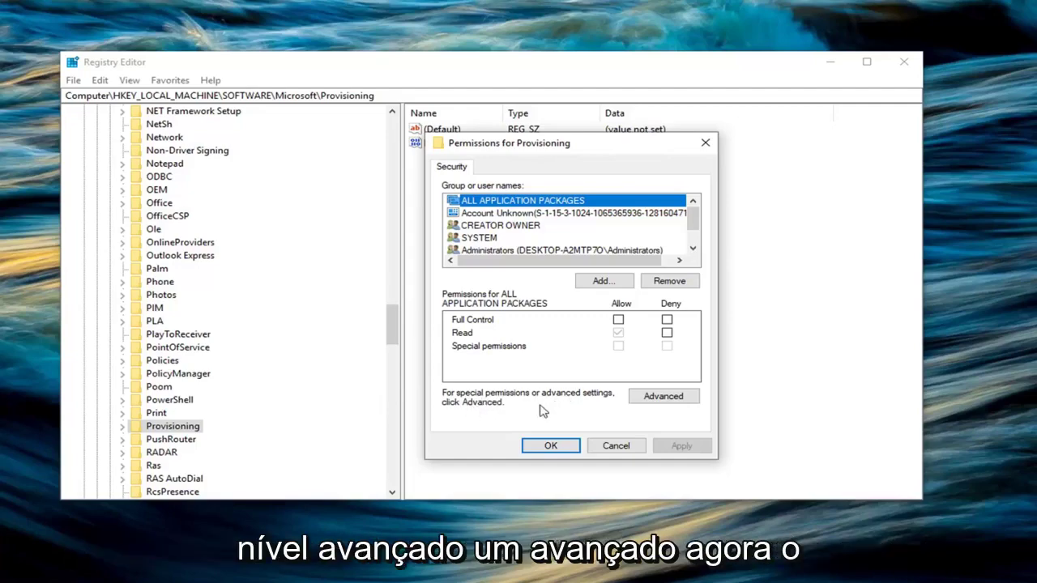
In Advanced security settings, change the Provisioning owner, entering 'Admin' as the object name
click(653, 397)
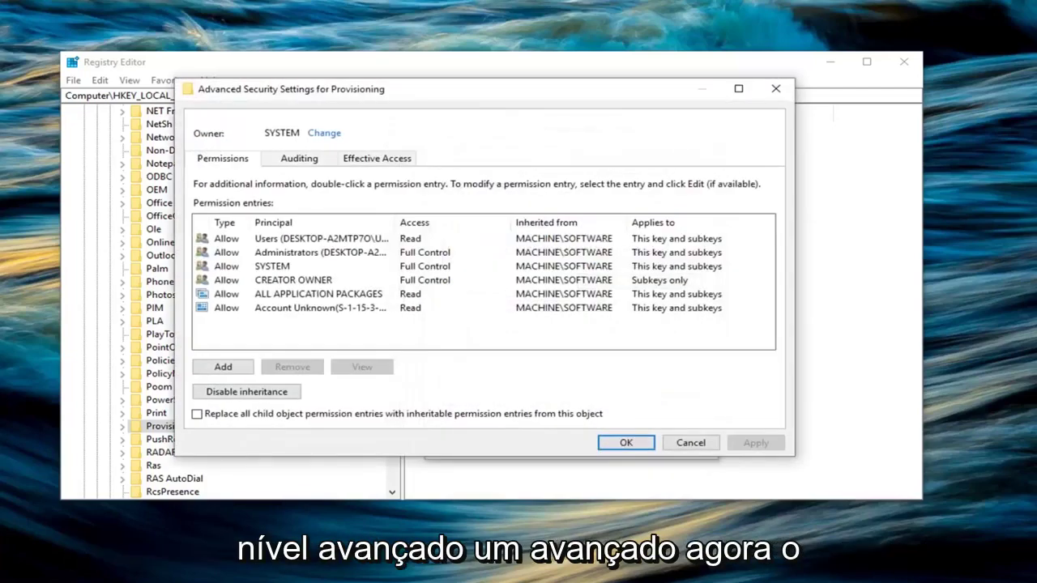
click(323, 136)
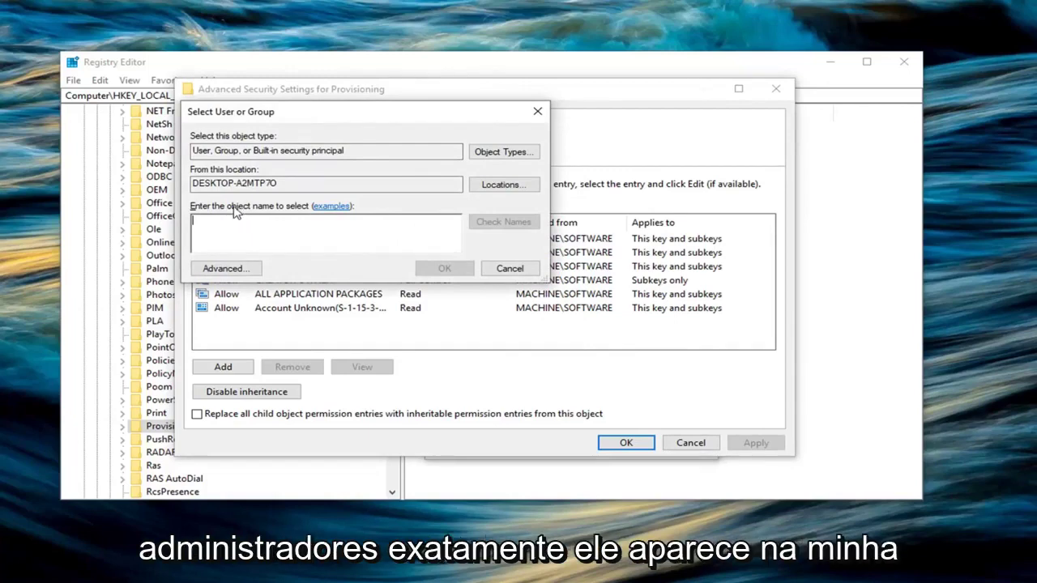
text(Ad)
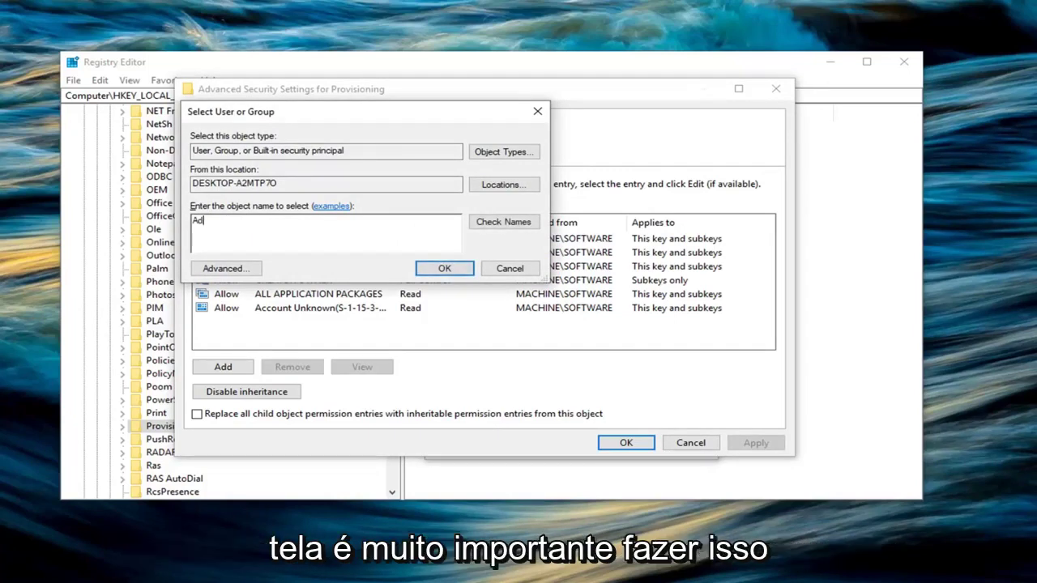
text(ministrators)
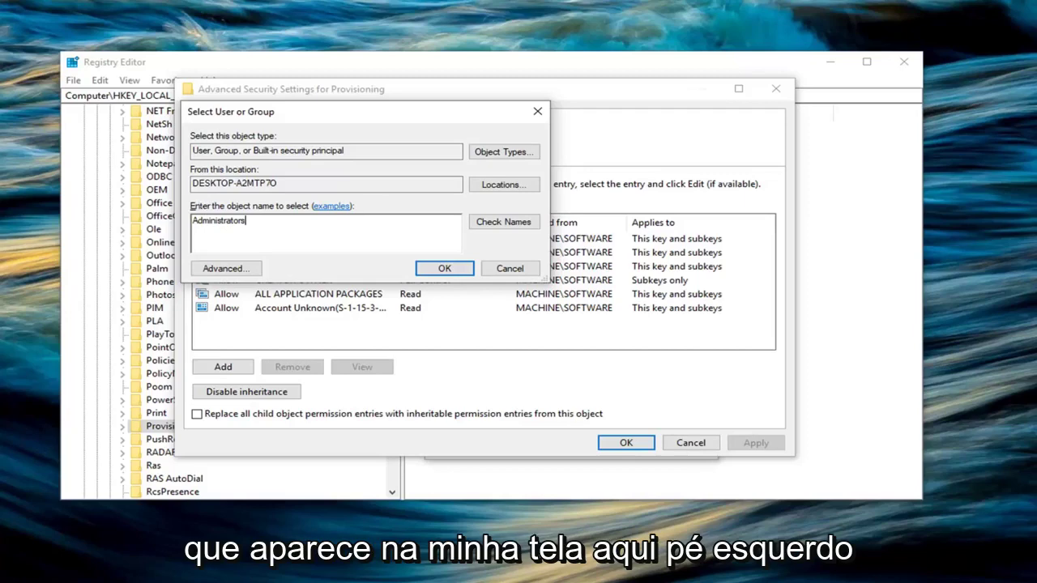
Apply Administrators as owner including subkeys, then choose Disable inheritance
click(435, 272)
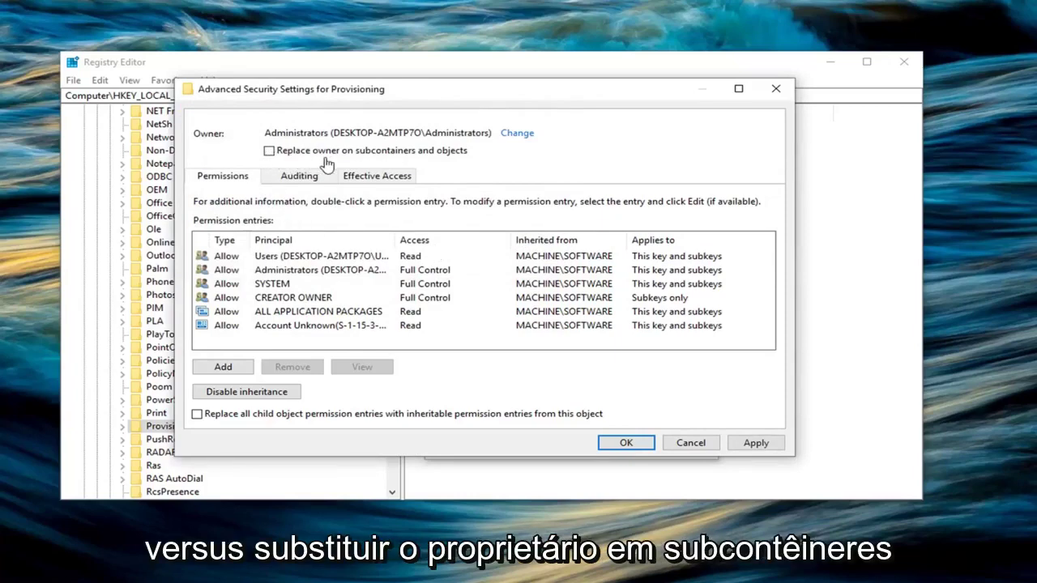
click(274, 154)
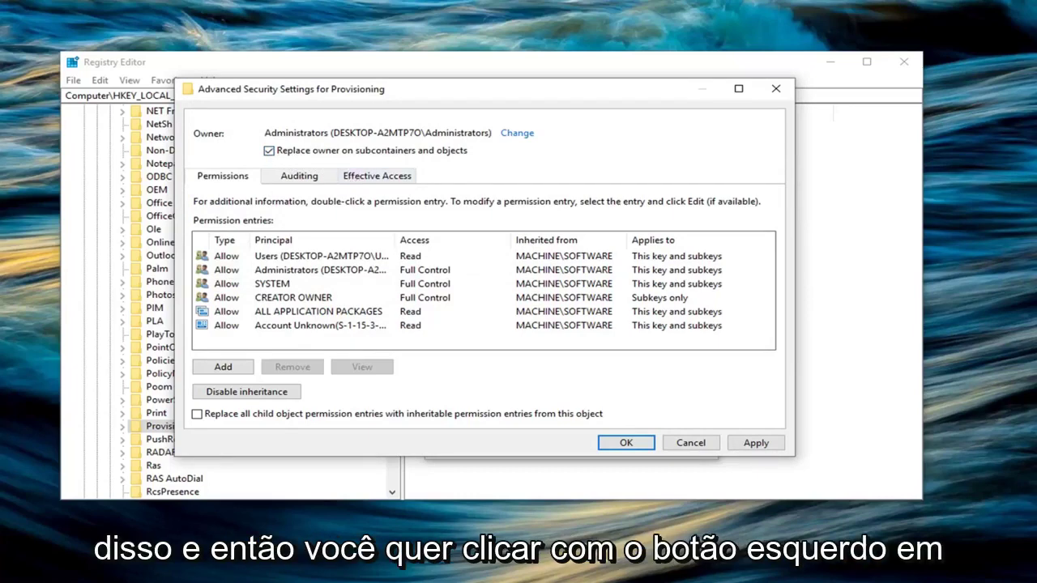
click(757, 444)
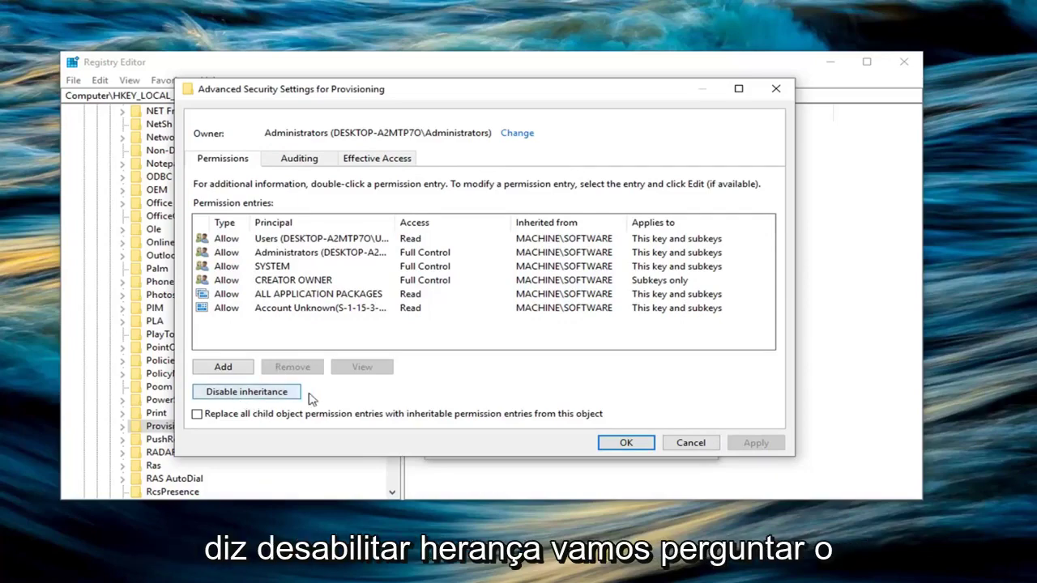
click(236, 394)
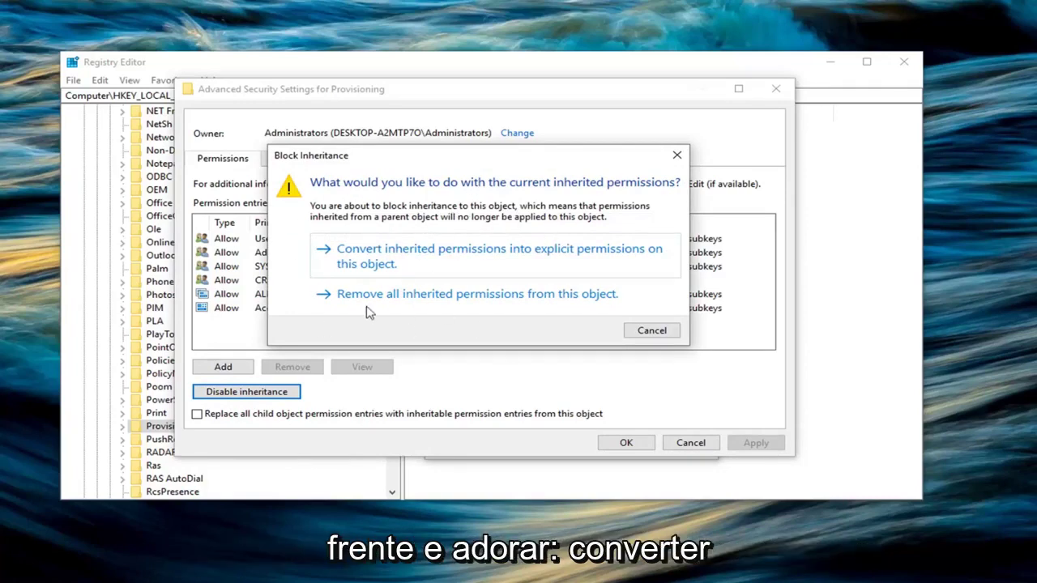
Convert Provisioning's inherited permissions to explicit ones and replace all child object permission entries
click(427, 267)
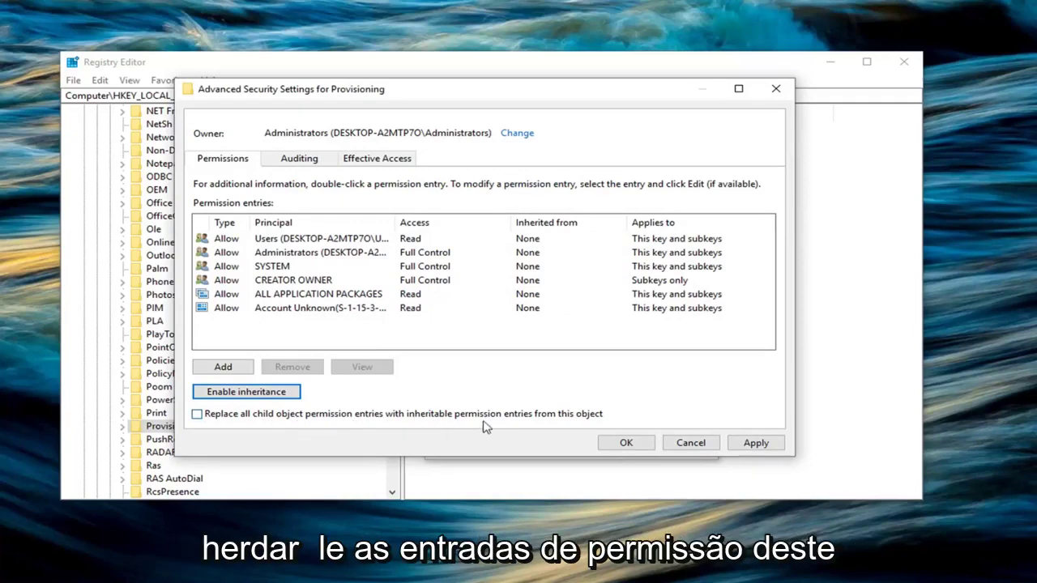
click(204, 420)
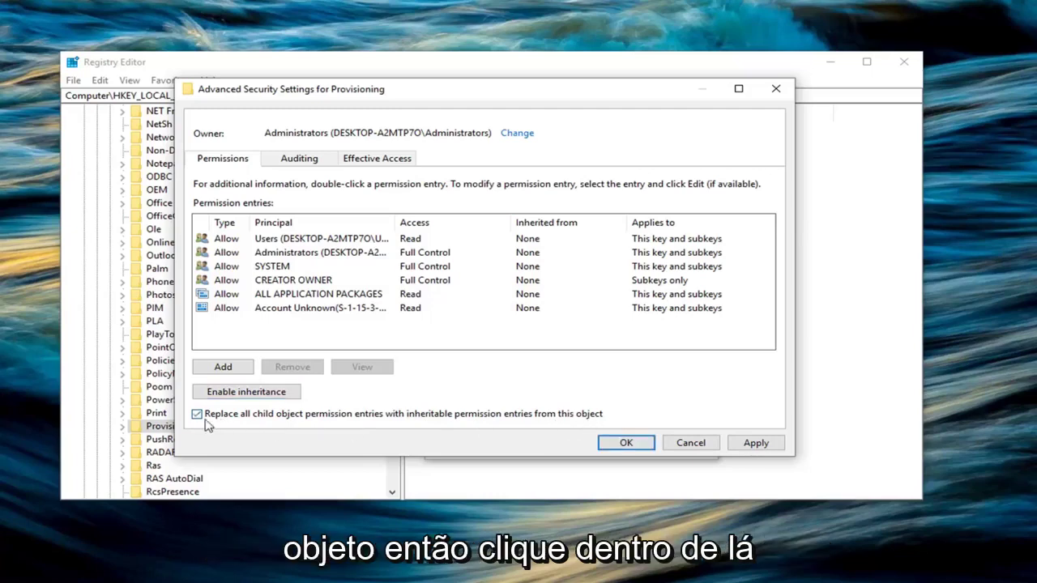
click(755, 444)
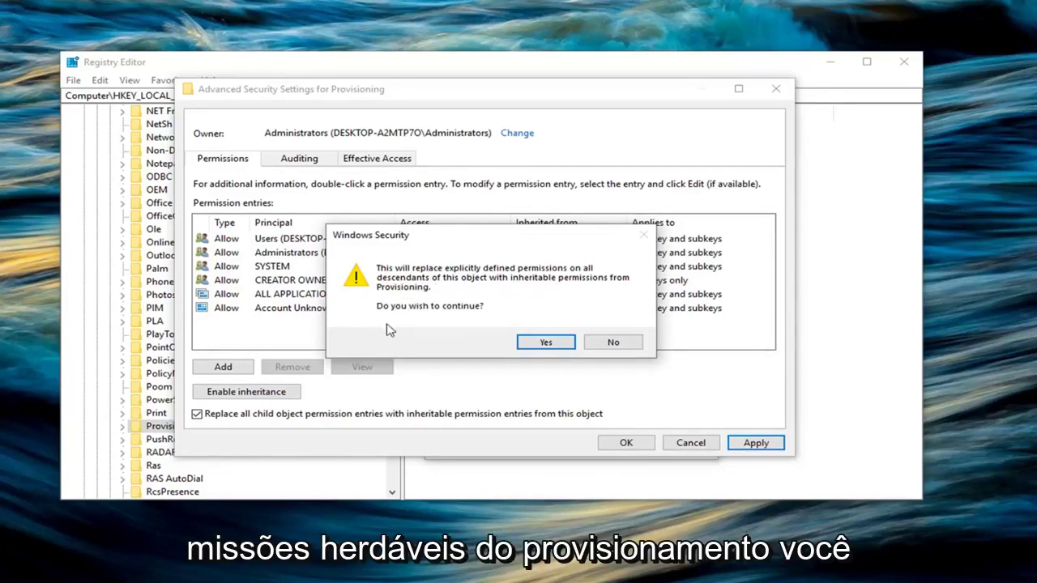
click(545, 342)
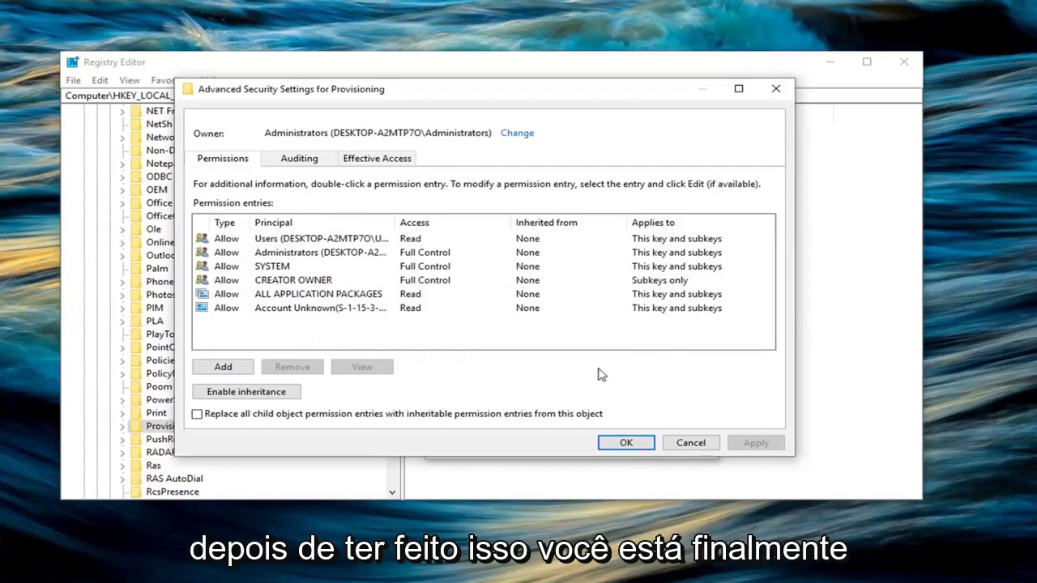
click(621, 444)
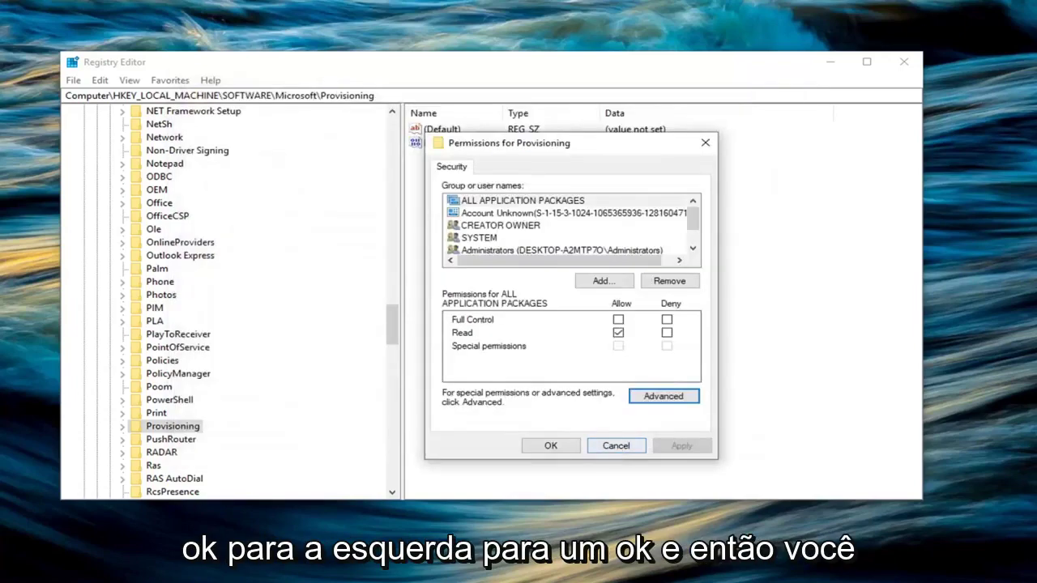
Close the permissions window and rename the Provisioning key to 'Provisioning.OLD'
click(547, 447)
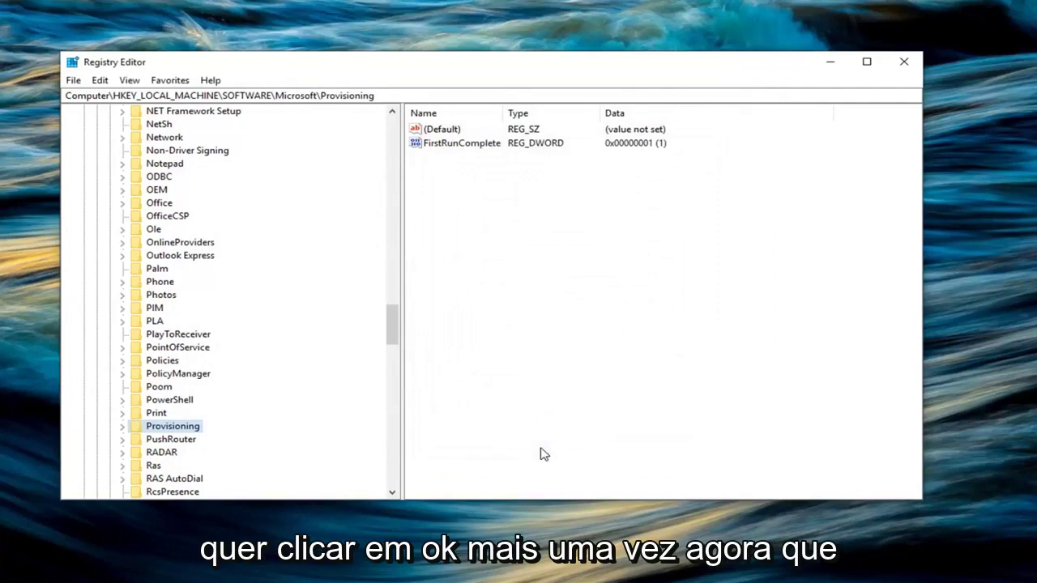
right_click(177, 429)
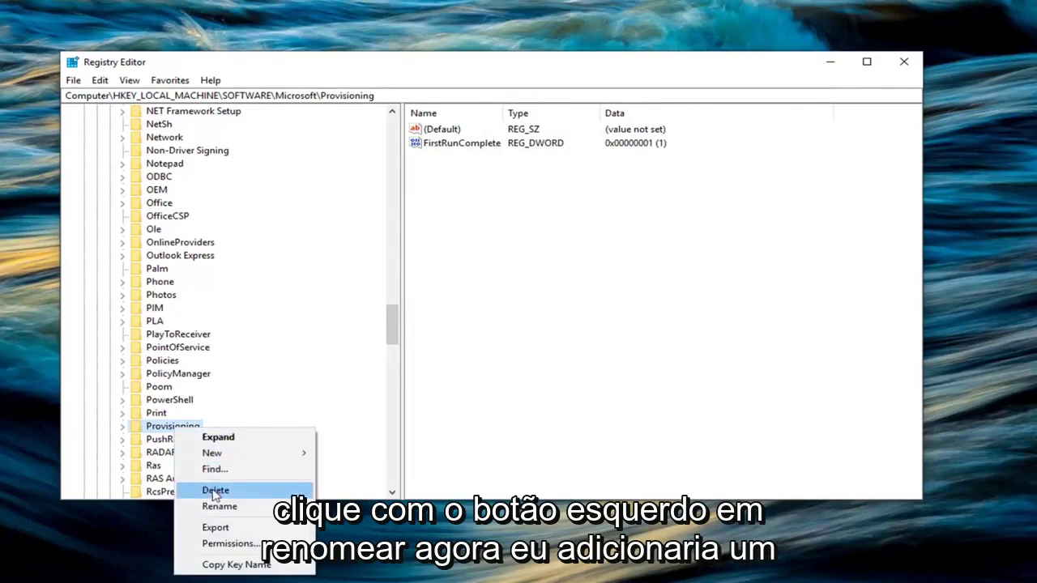
click(219, 506)
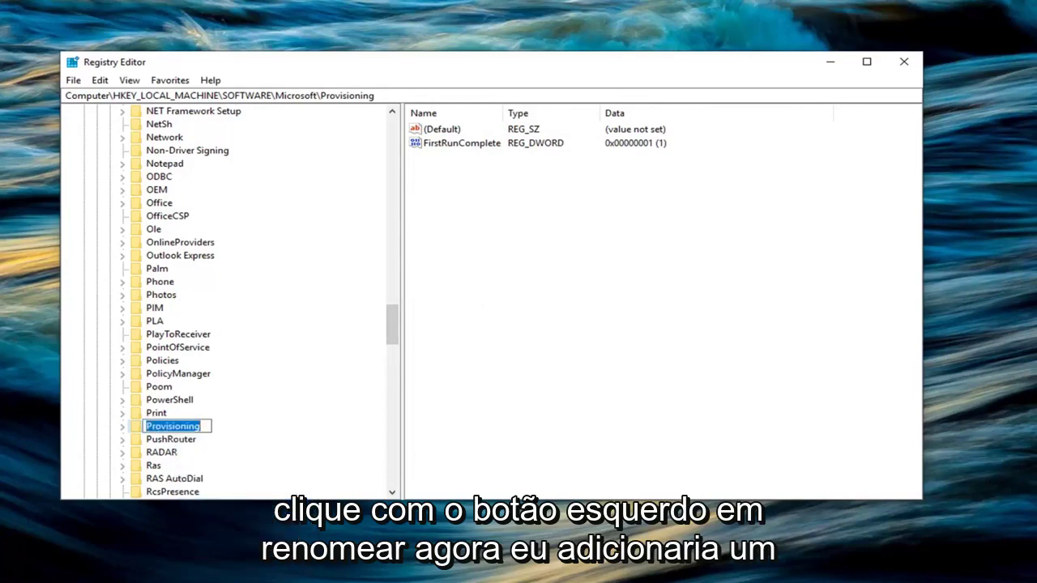
click(194, 426)
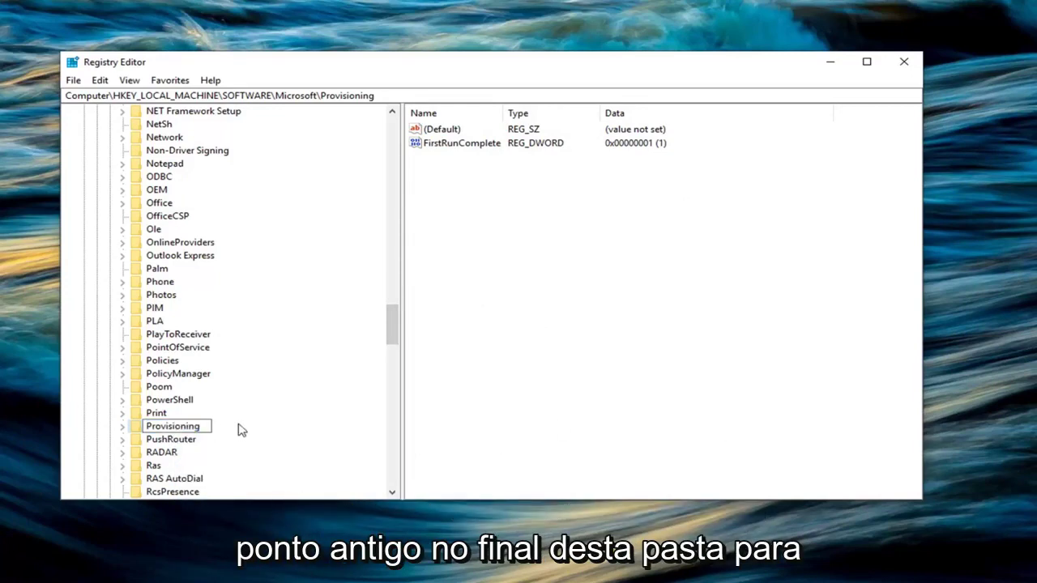
text(.ol)
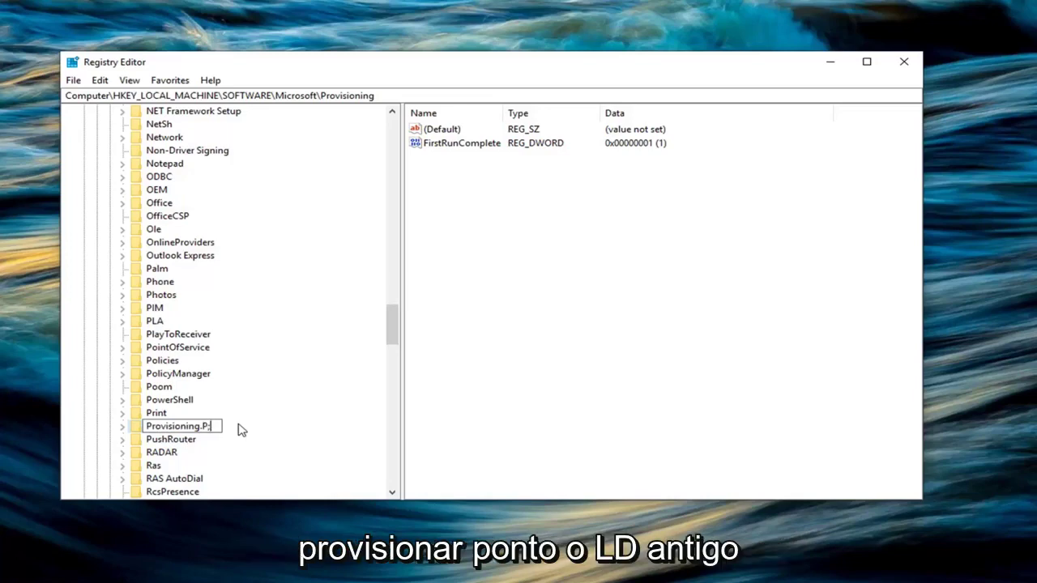
key(BackSpace)
key(BackSpace)
text(OLD)
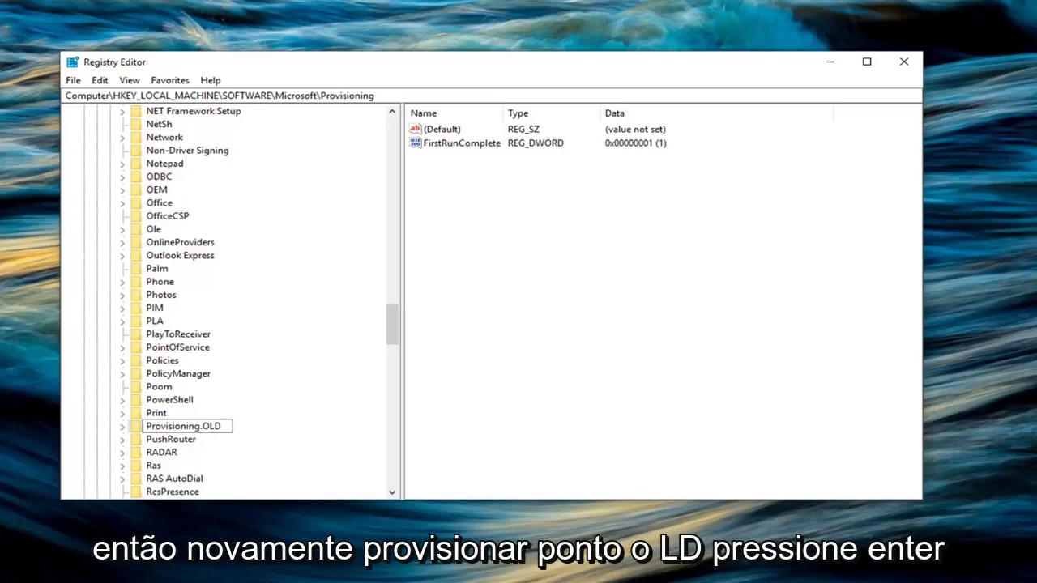
key(Return)
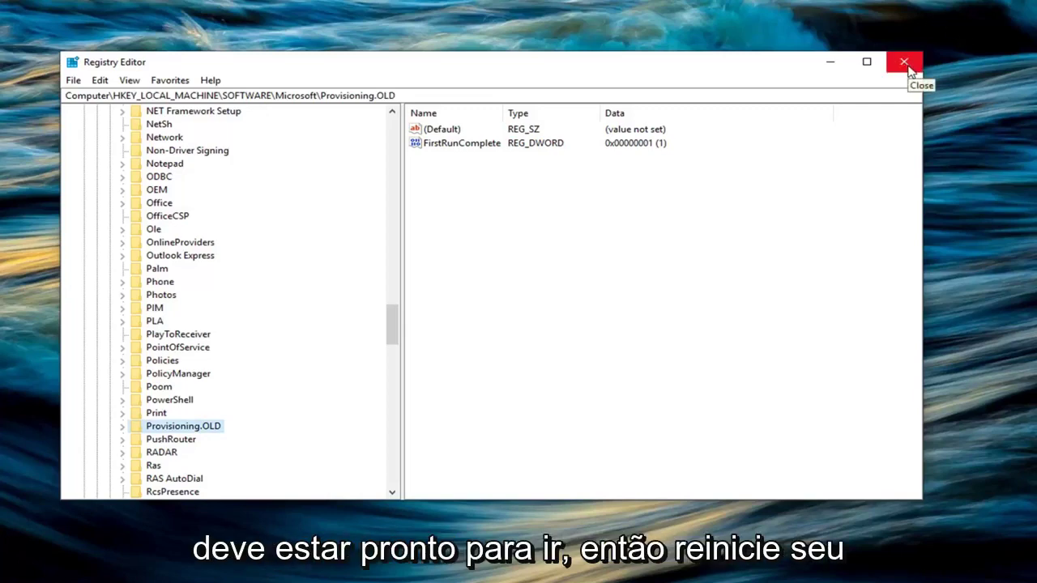
Close Registry Editor to reveal the exported Provisioning backup file on the desktop
scroll(401, 344, down, 2)
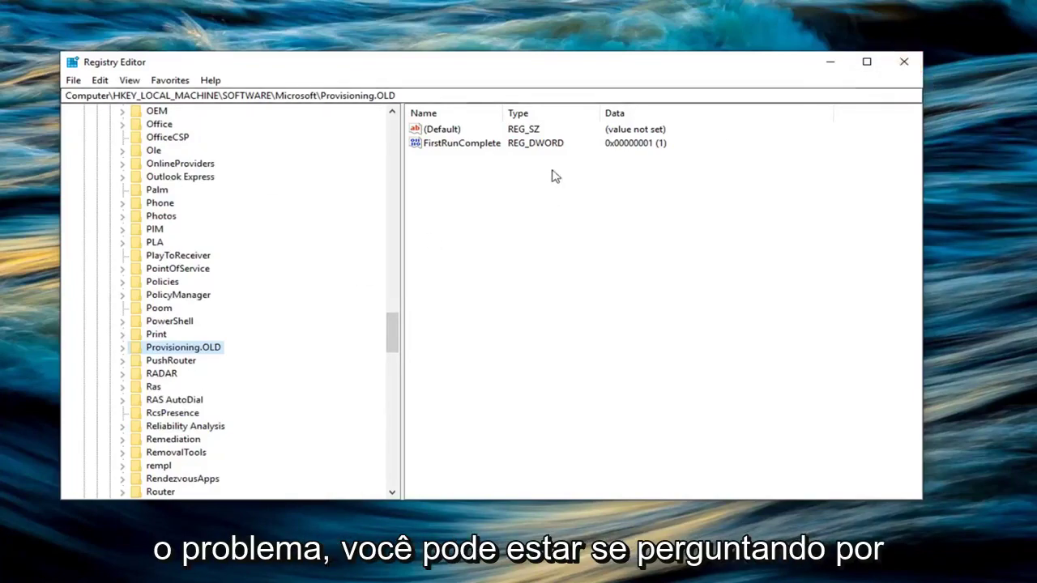
click(903, 62)
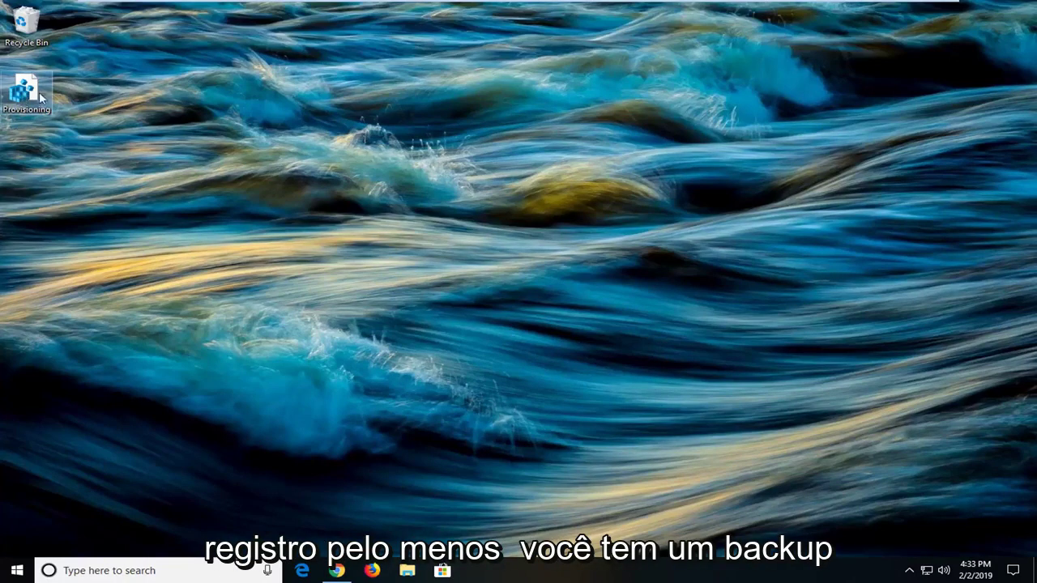
mouse_move(23, 91)
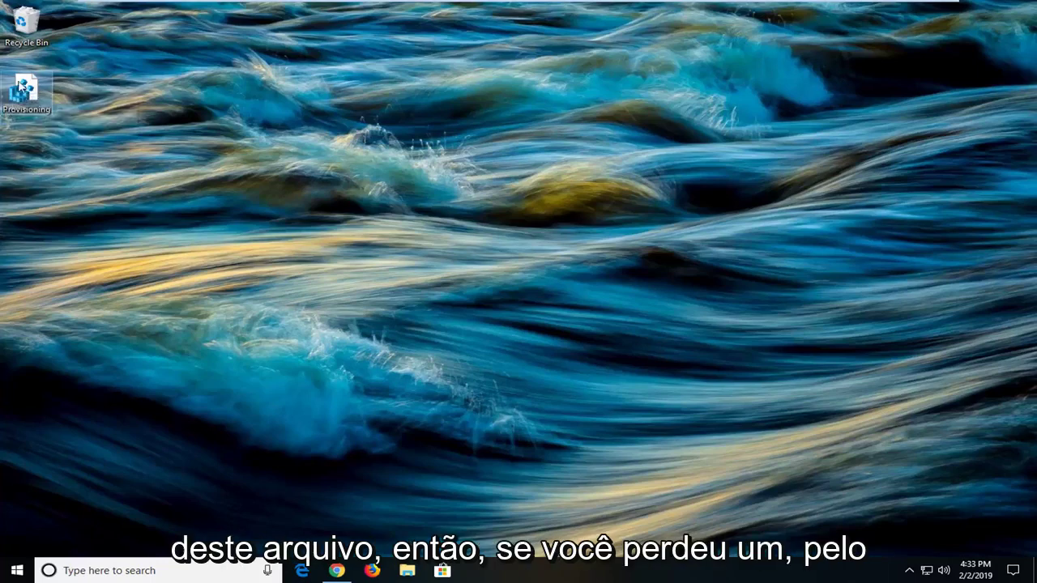